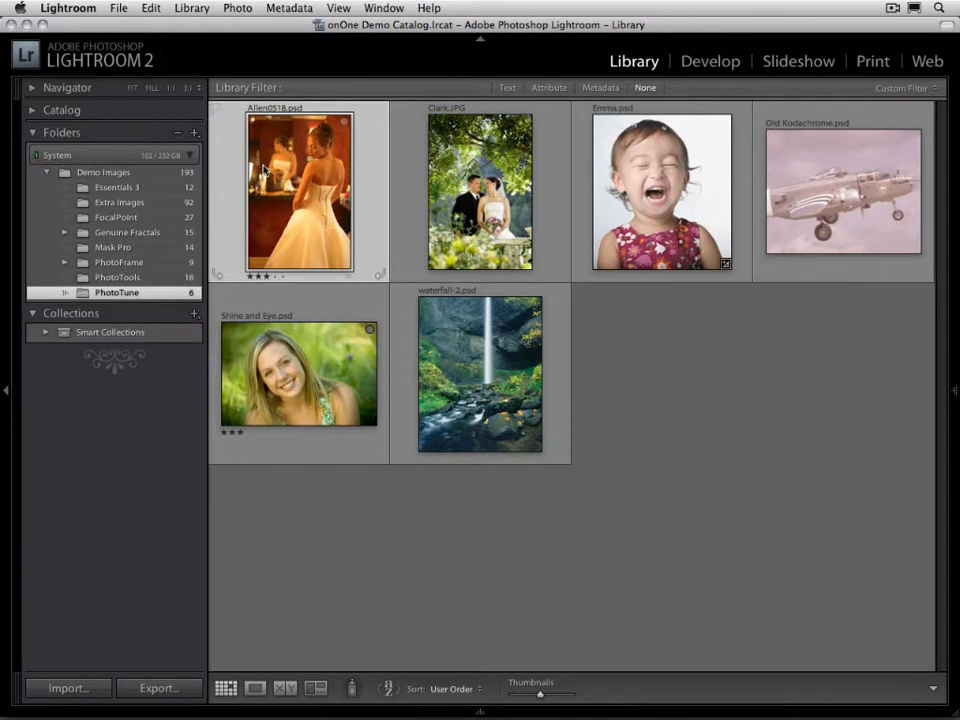
Launch the PhotoTune 3 plug-in for the bride photo Allen0518.psd
{"action": "left_click", "coordinate": [119, 8]}
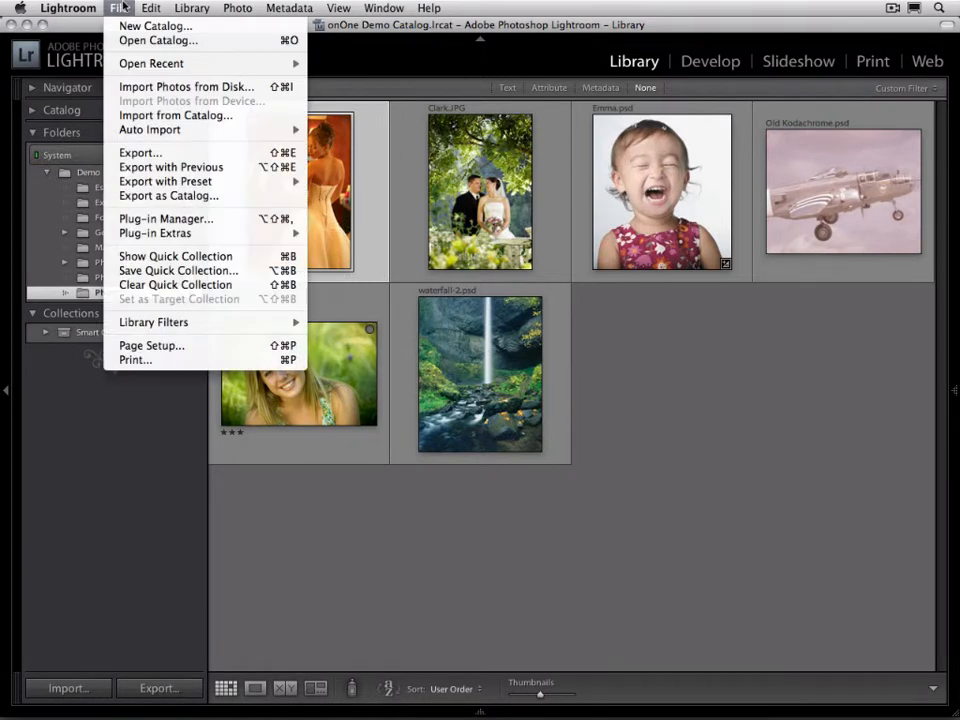
{"action": "mouse_move", "coordinate": [190, 234]}
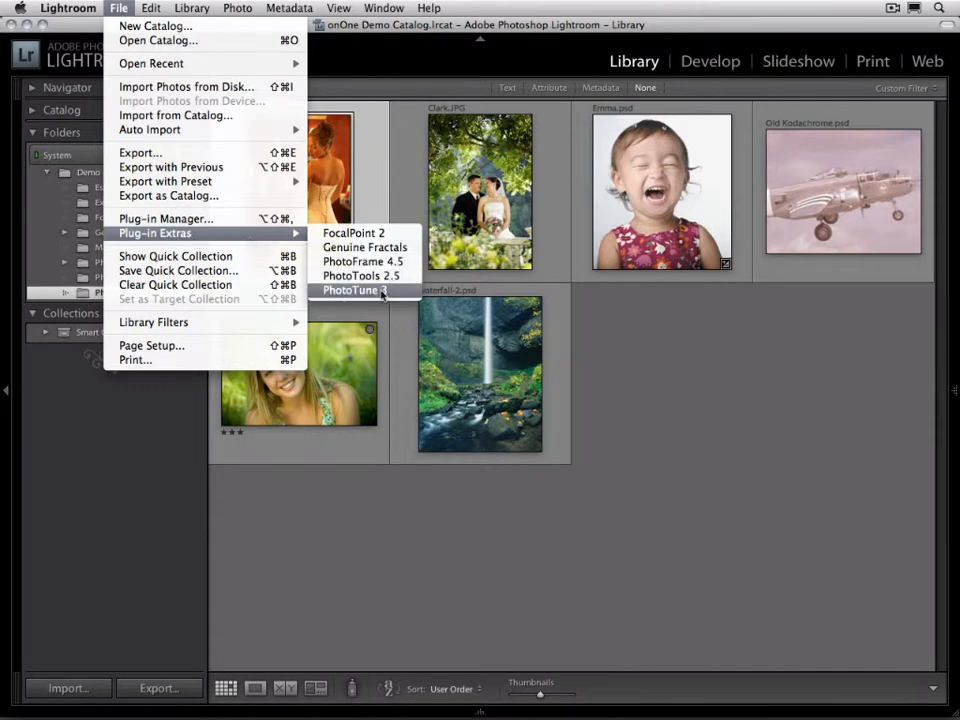
{"action": "left_click", "coordinate": [380, 290]}
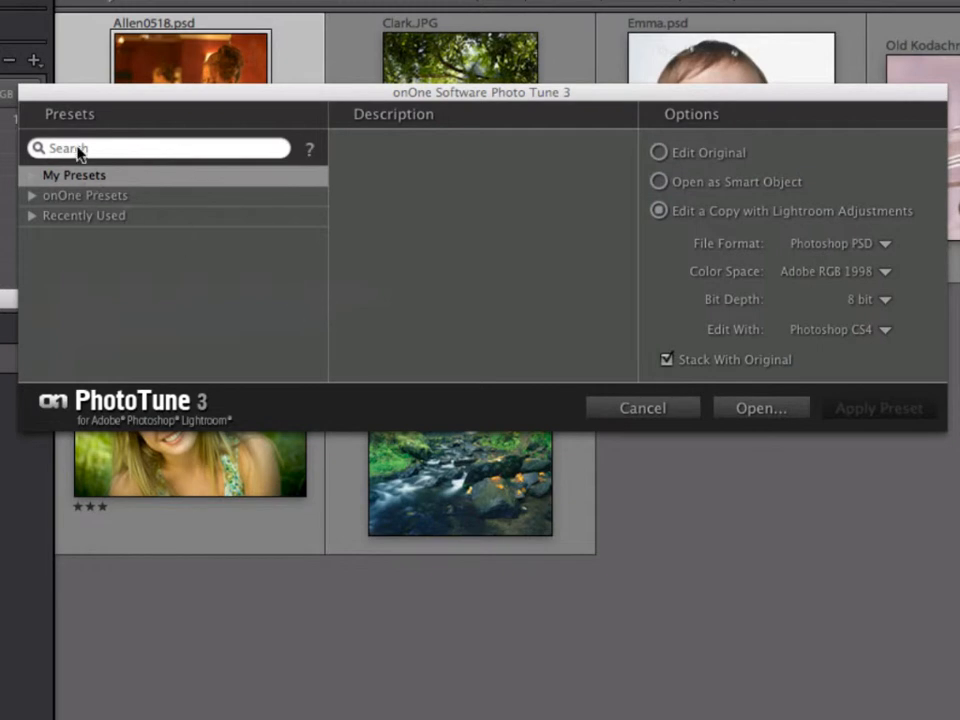
Browse the onOne Presets and Recently Used categories and select BW Landscape to read its description
{"action": "left_click", "coordinate": [33, 198]}
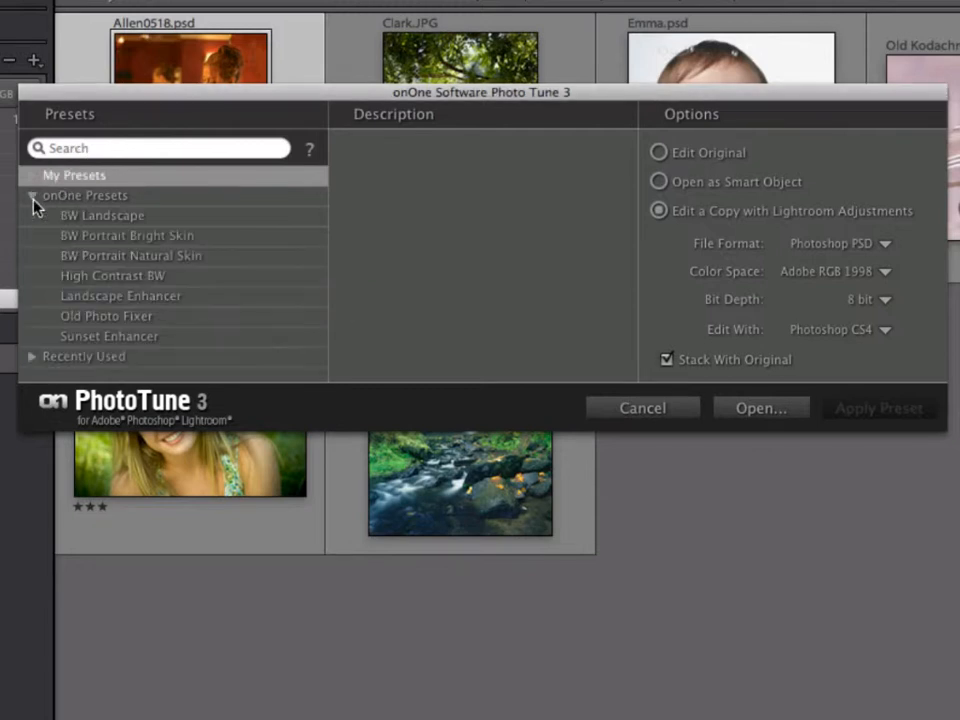
{"action": "left_click", "coordinate": [33, 358]}
{"action": "scroll", "coordinate": [167, 252], "scroll_direction": "down", "scroll_amount": 1}
{"action": "scroll", "coordinate": [167, 252], "scroll_direction": "up", "scroll_amount": 1}
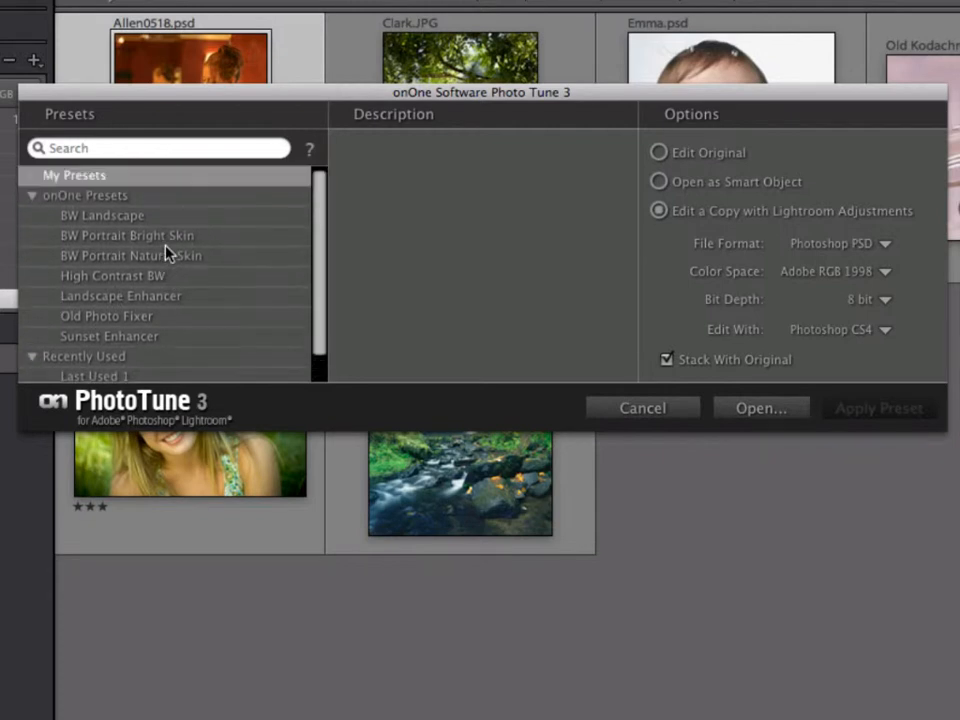
{"action": "left_click", "coordinate": [55, 216]}
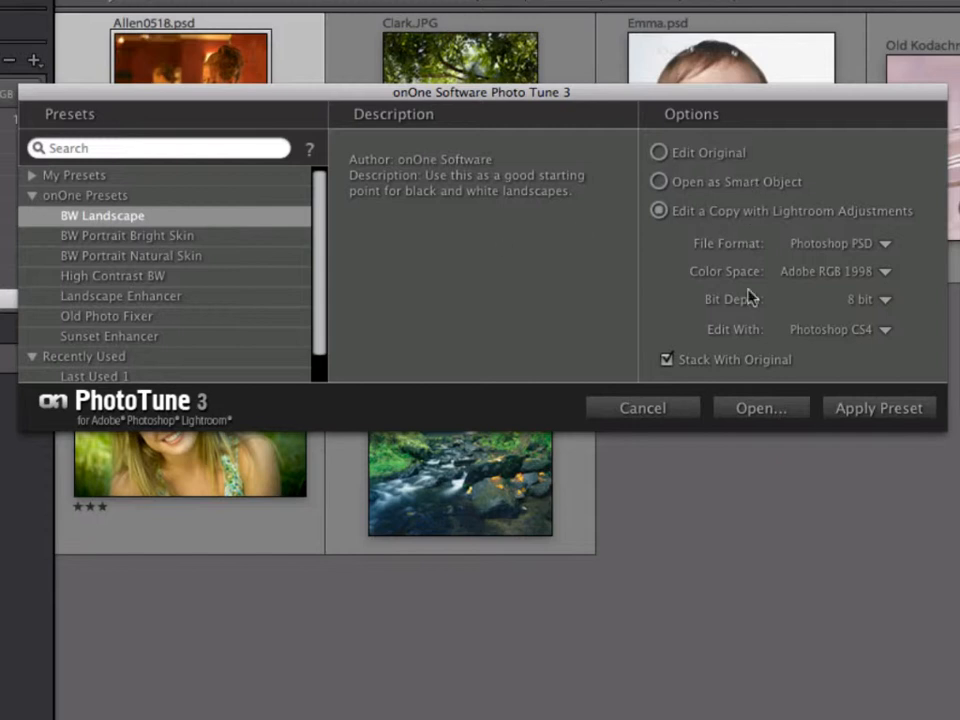
Choose Edit a Copy with Lightroom Adjustments and open the photo in the full PhotoTune editor
{"action": "left_click", "coordinate": [659, 153]}
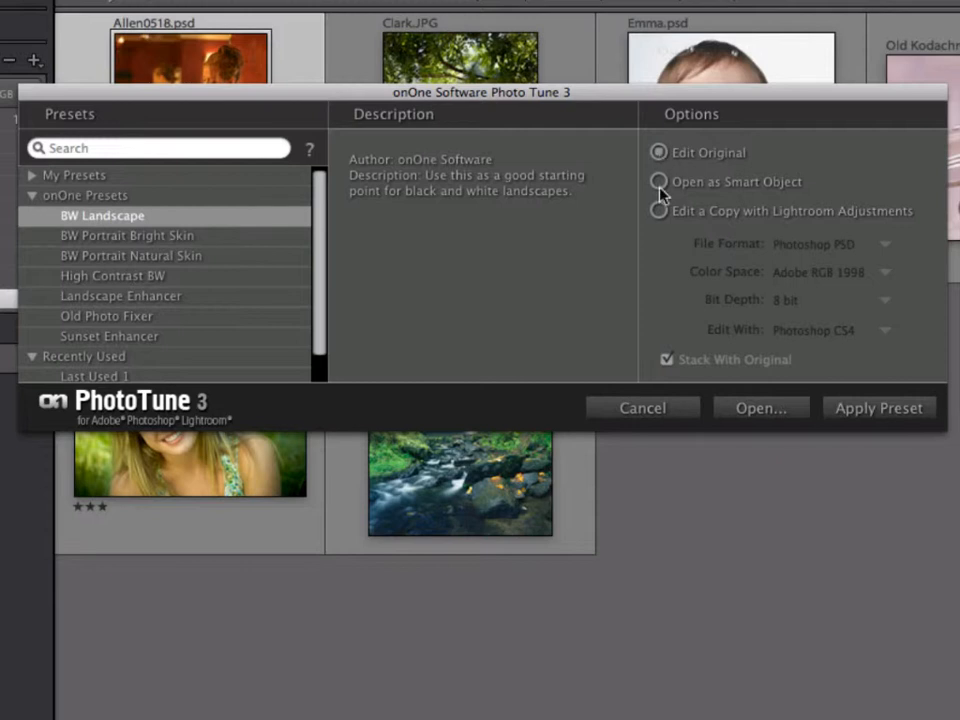
{"action": "left_click", "coordinate": [659, 183]}
{"action": "left_click", "coordinate": [661, 212]}
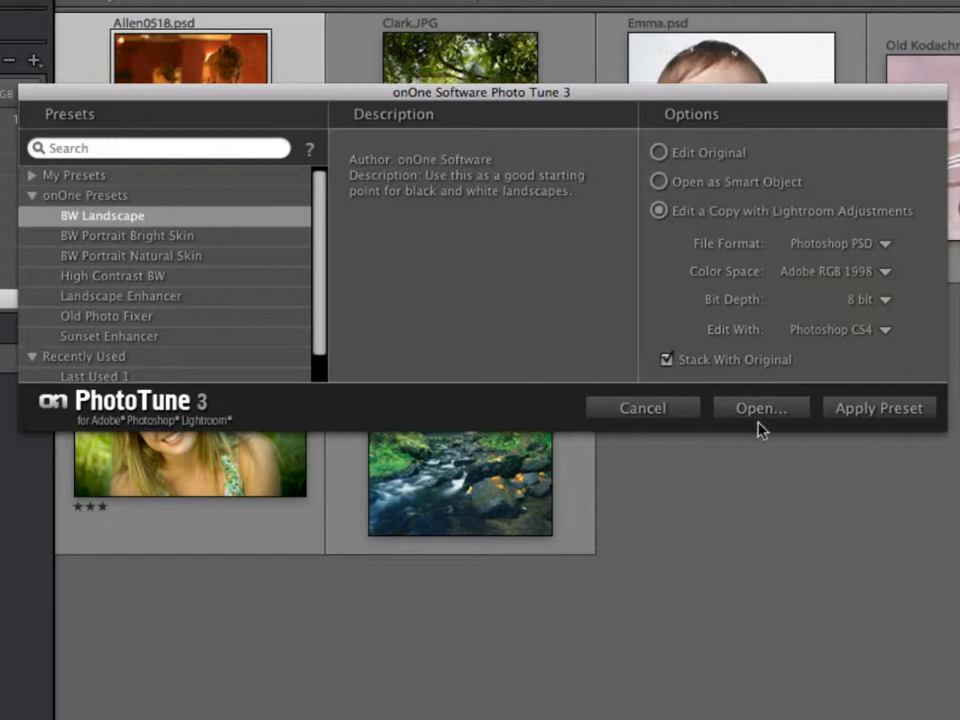
{"action": "left_click", "coordinate": [761, 412]}
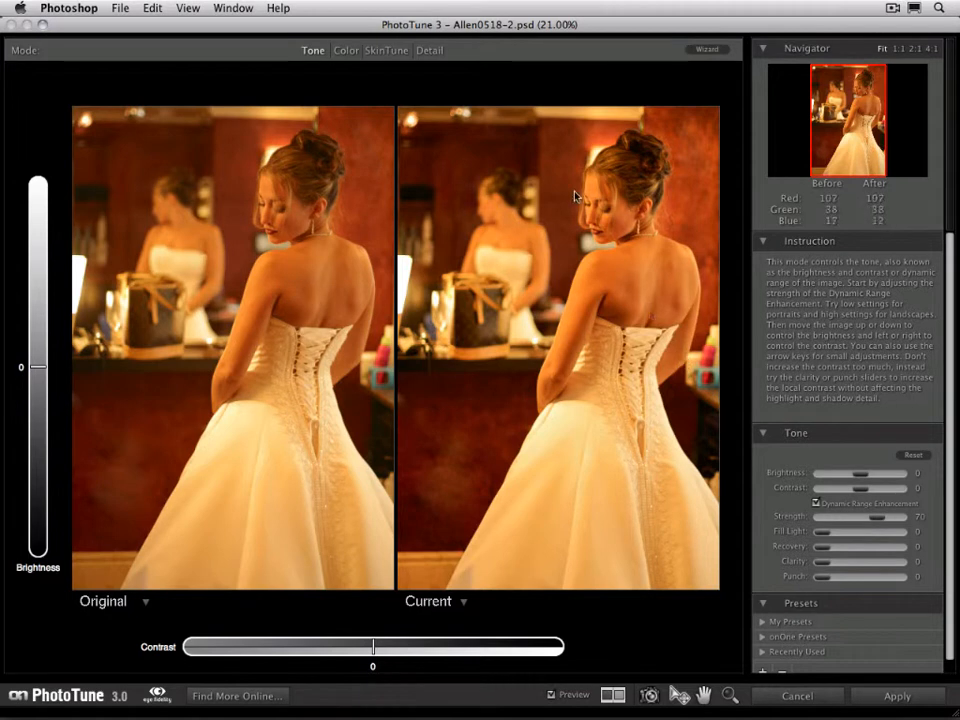
Correct the bride's skin color with SkinTune, sampling her shoulder and setting hue 15 and warmth 41, and apply it to the copy
{"action": "left_click", "coordinate": [369, 47]}
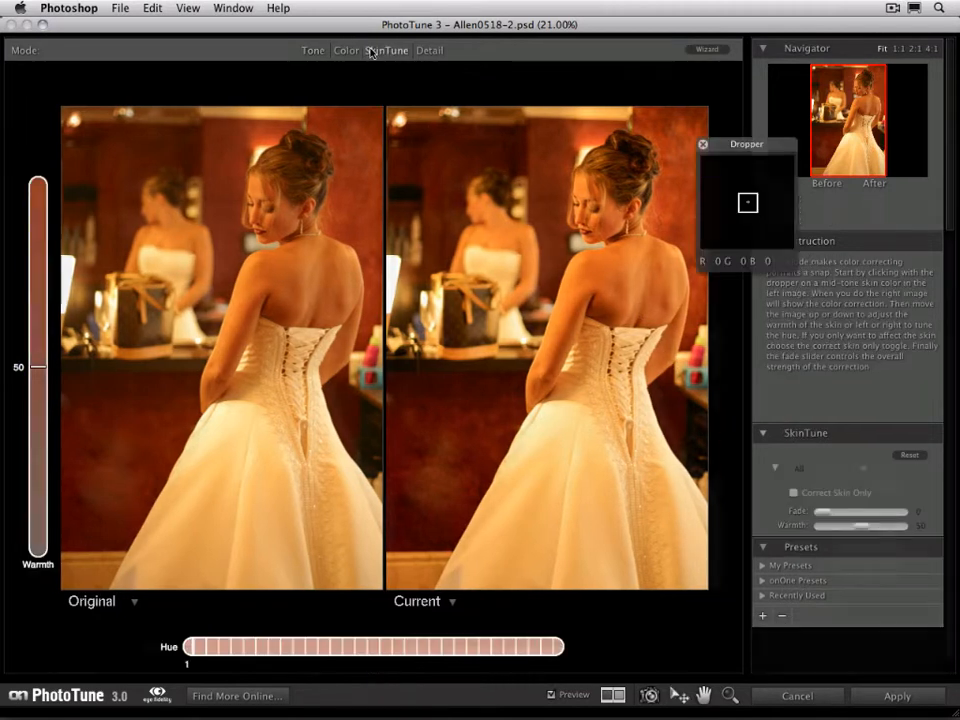
{"action": "left_click", "coordinate": [294, 263]}
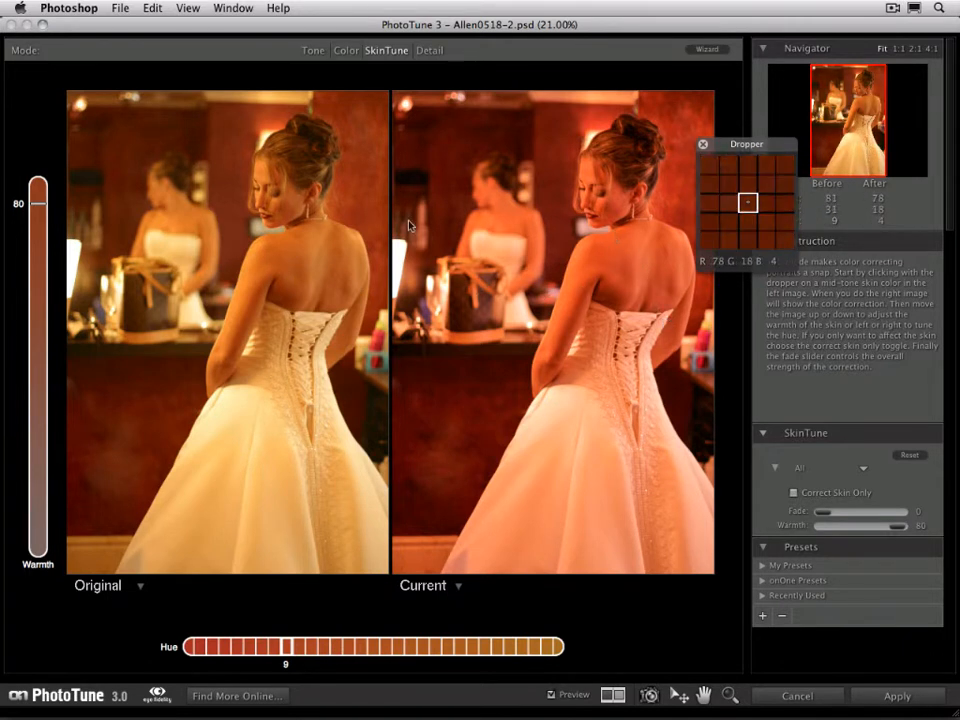
{"action": "left_click", "coordinate": [37, 208]}
{"action": "left_click_drag", "start_coordinate": [427, 193], "coordinate": [428, 224]}
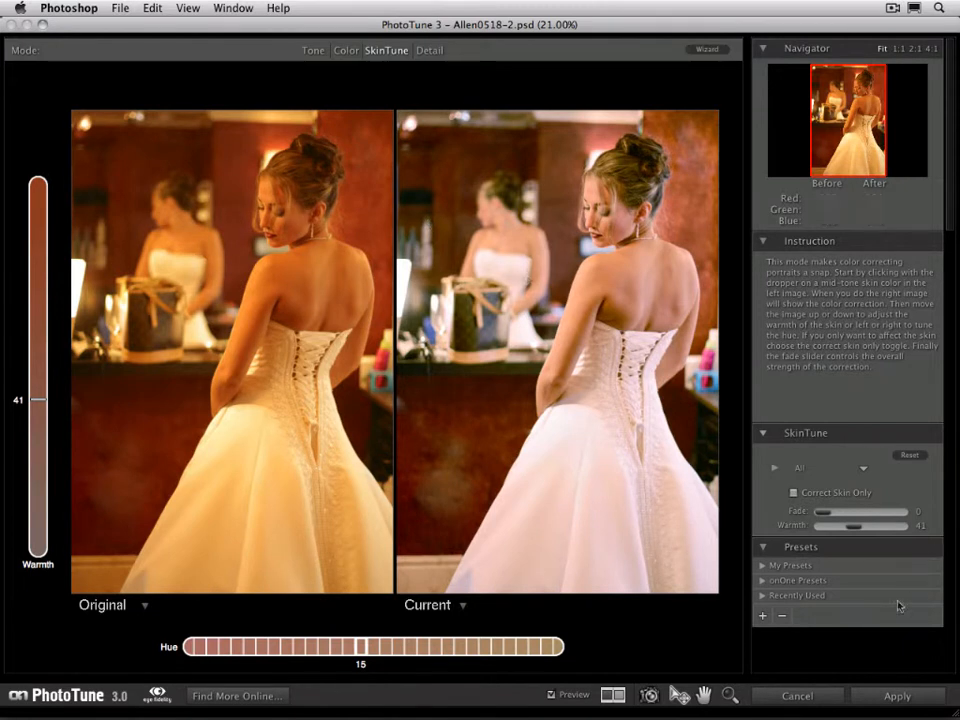
{"action": "left_click", "coordinate": [866, 698]}
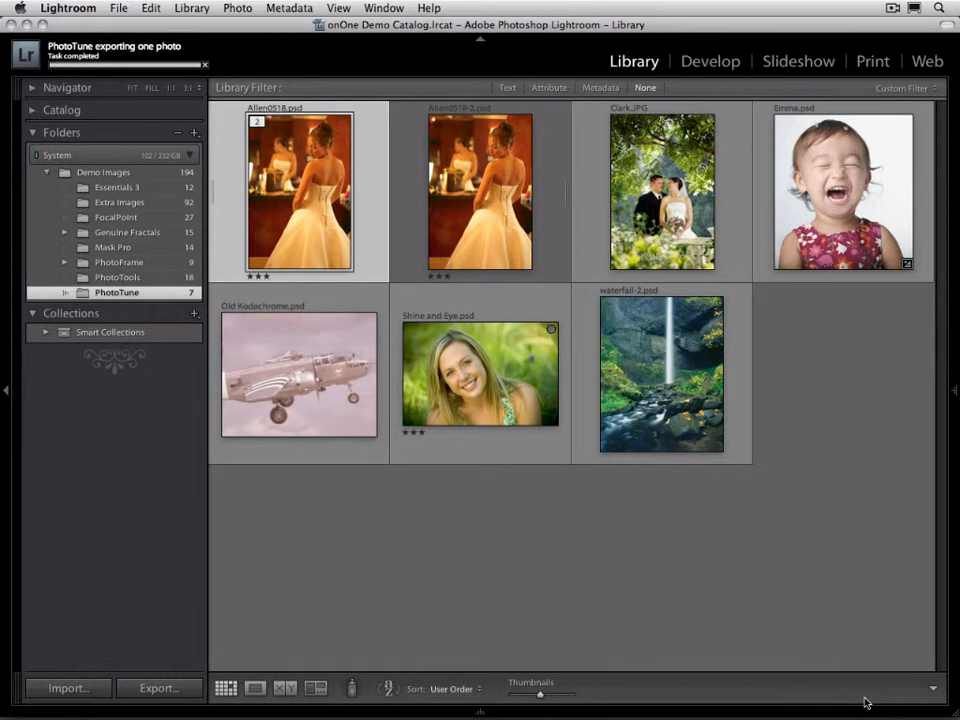
Compare the corrected Allen0518-2.psd with the original Allen0518.psd at full view and return to the thumbnail grid
{"action": "left_click", "coordinate": [501, 210]}
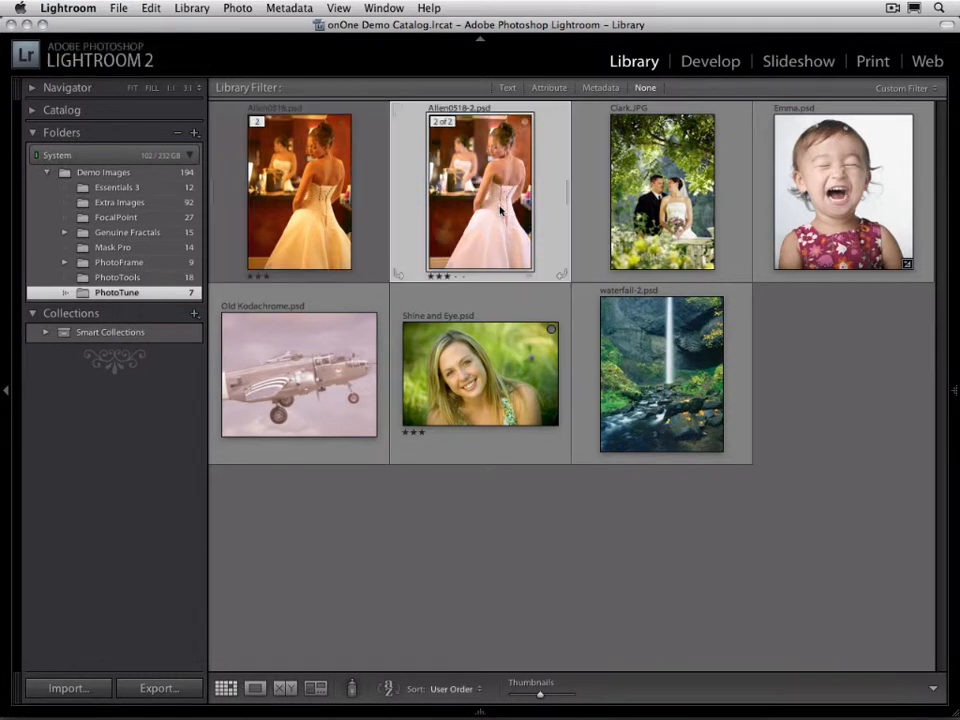
{"action": "double_click", "coordinate": [501, 210]}
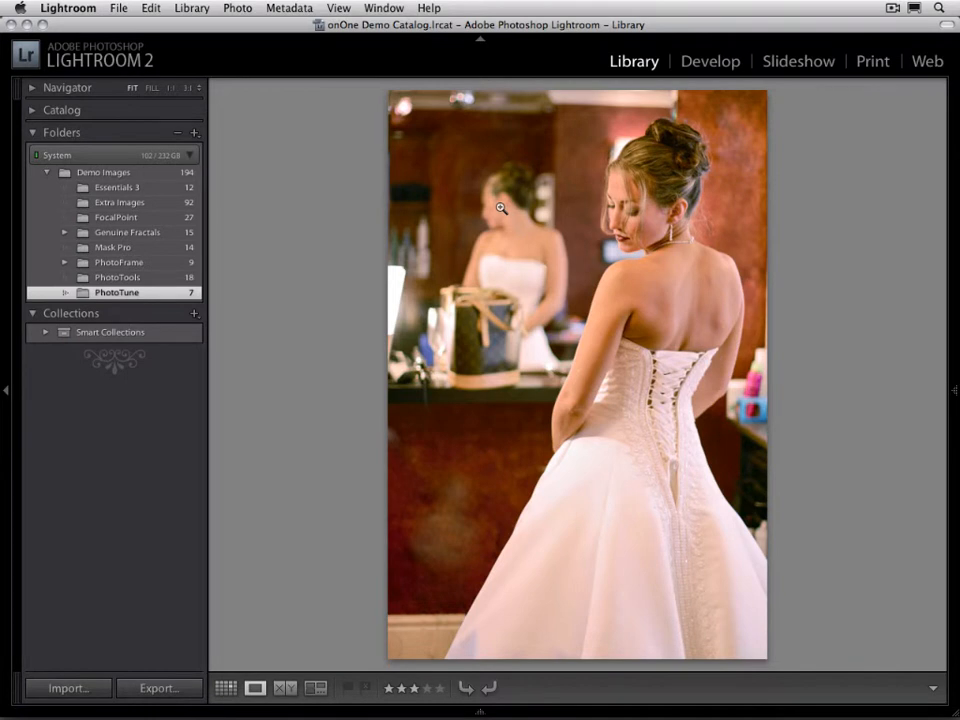
{"action": "key", "text": "Left"}
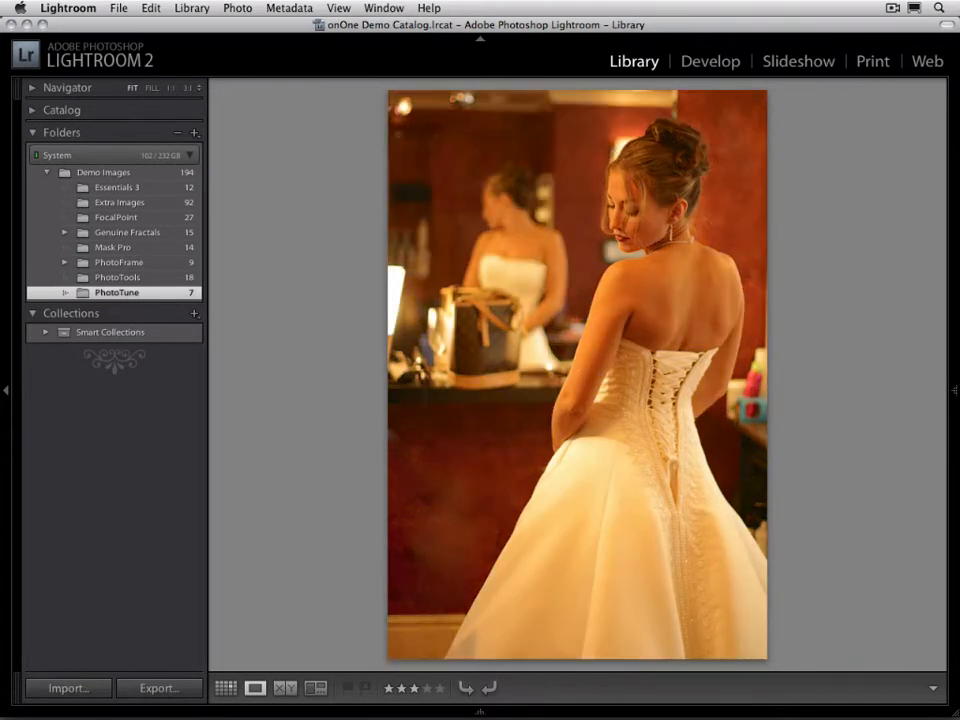
{"action": "key", "text": "g"}
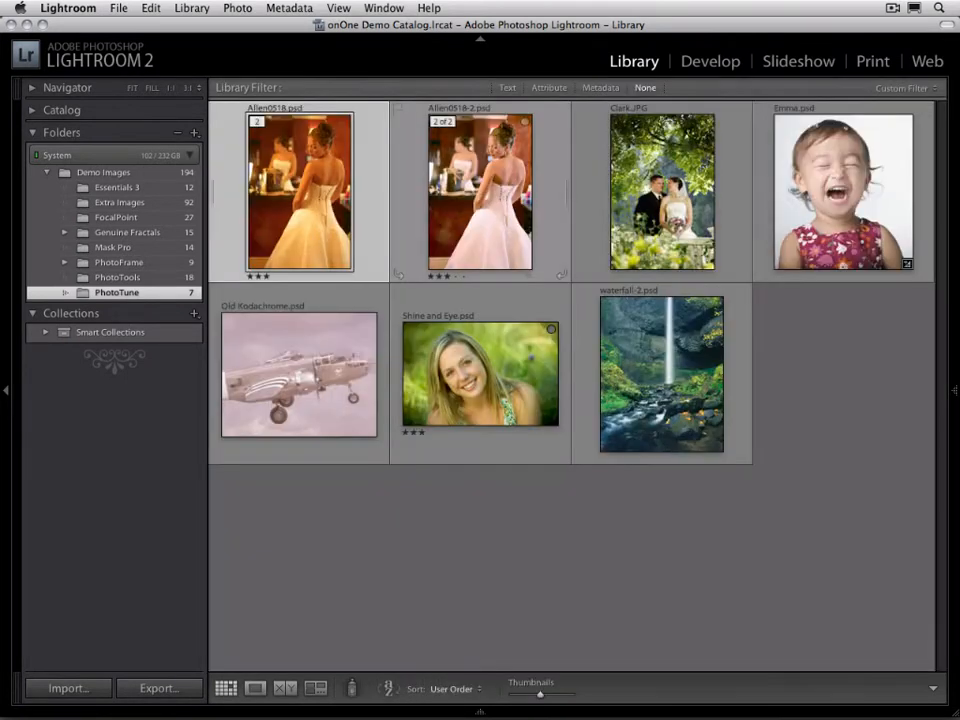
{"action": "key", "text": "Right"}
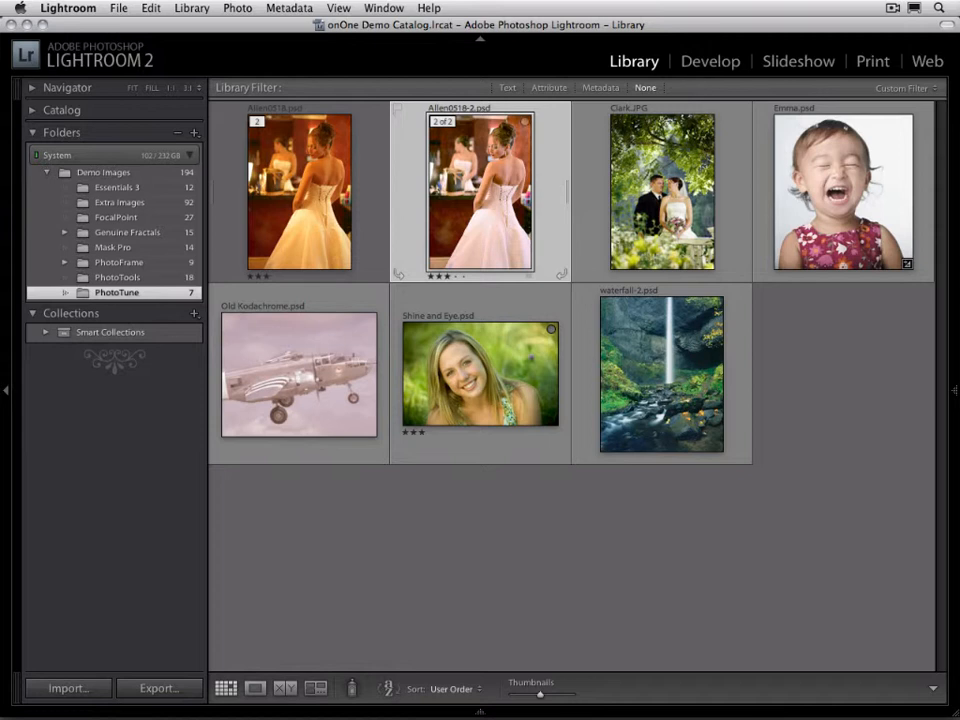
Apply the Vivid Landscape preset from My Presets to a copy of waterfall-2.psd using PhotoTune 3
{"action": "left_click", "coordinate": [668, 363]}
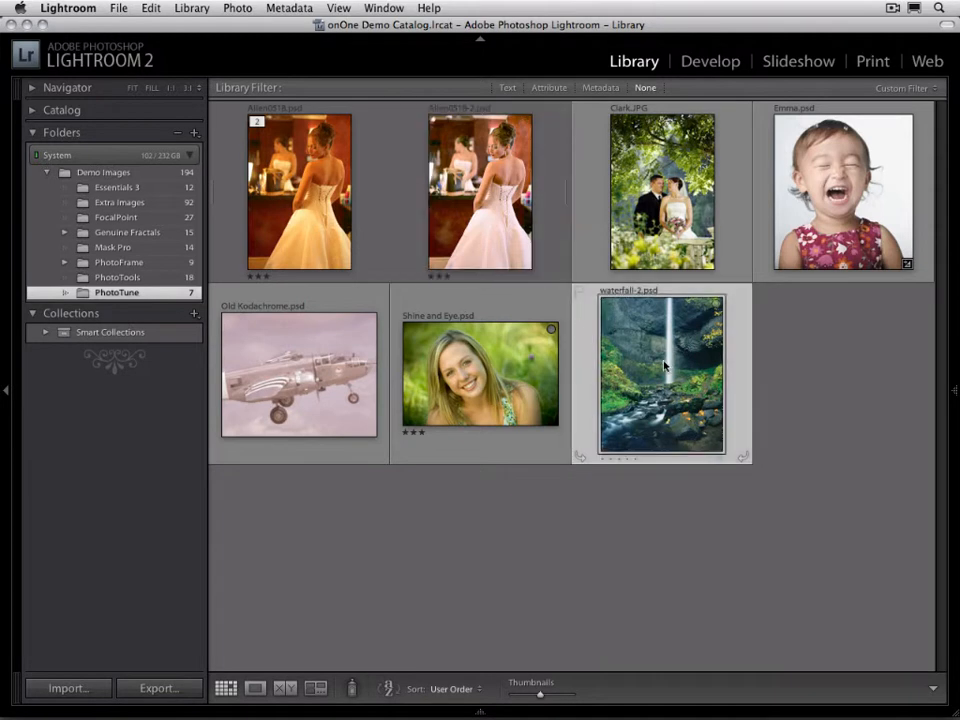
{"action": "left_click", "coordinate": [118, 8]}
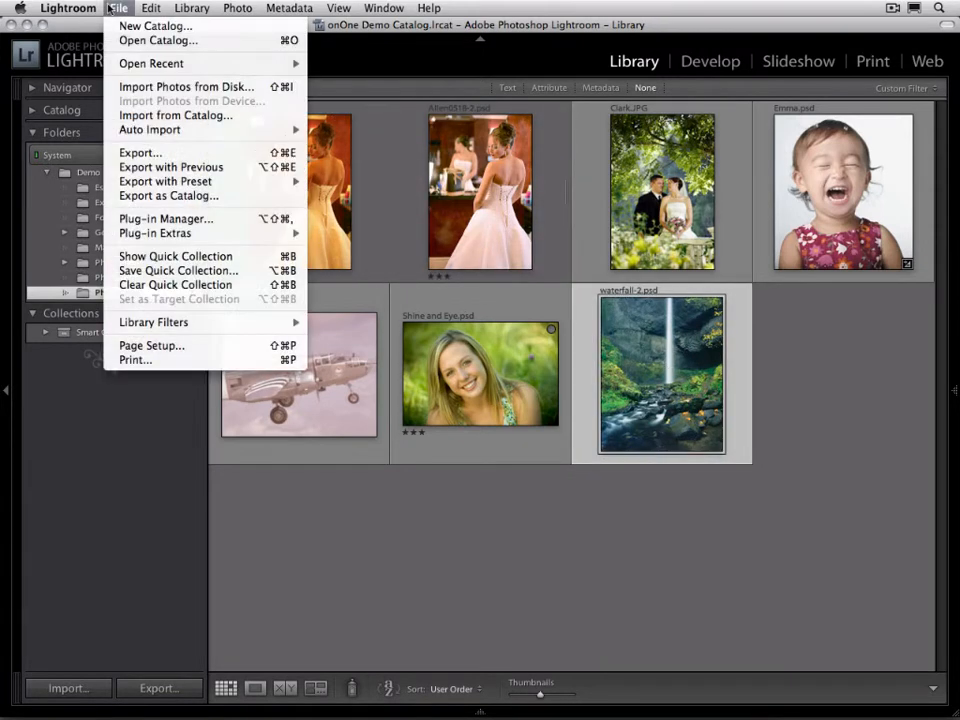
{"action": "mouse_move", "coordinate": [200, 233]}
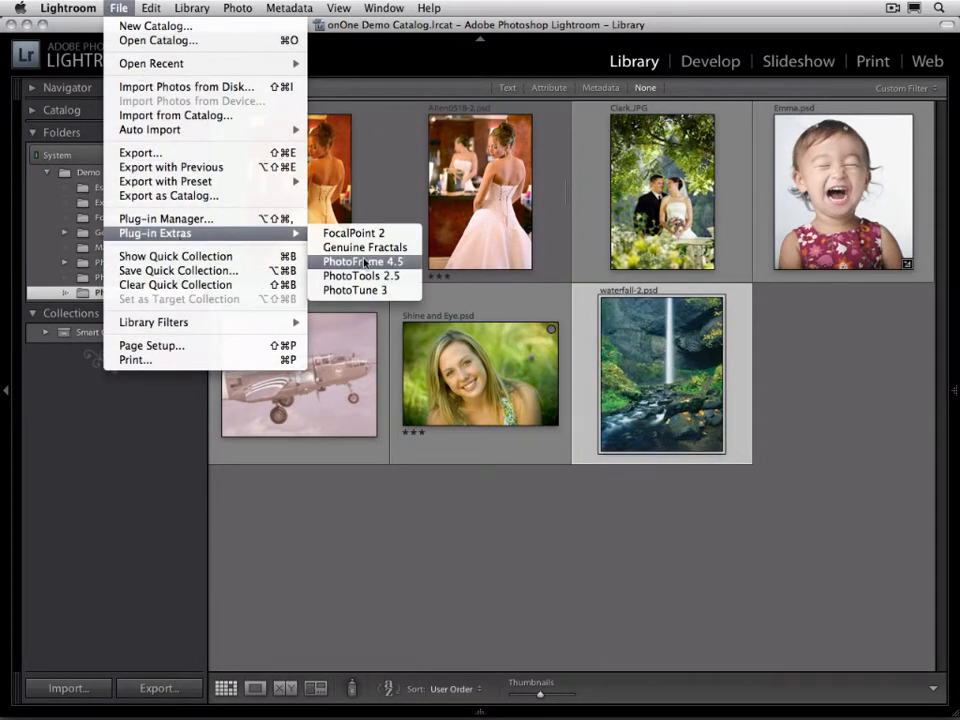
{"action": "left_click", "coordinate": [362, 290]}
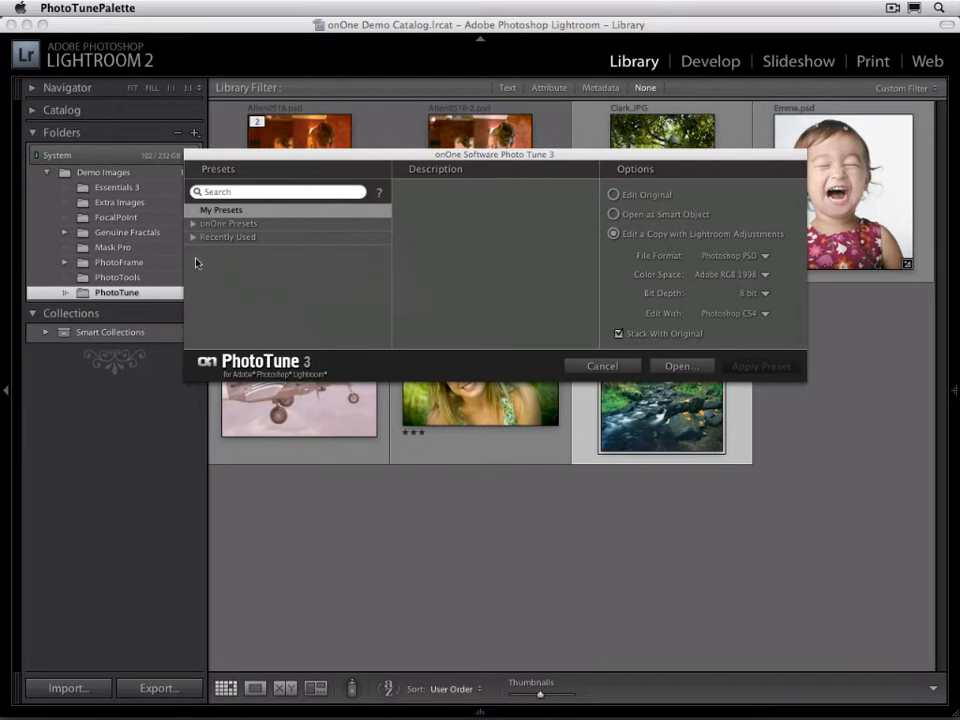
{"action": "left_click", "coordinate": [195, 211]}
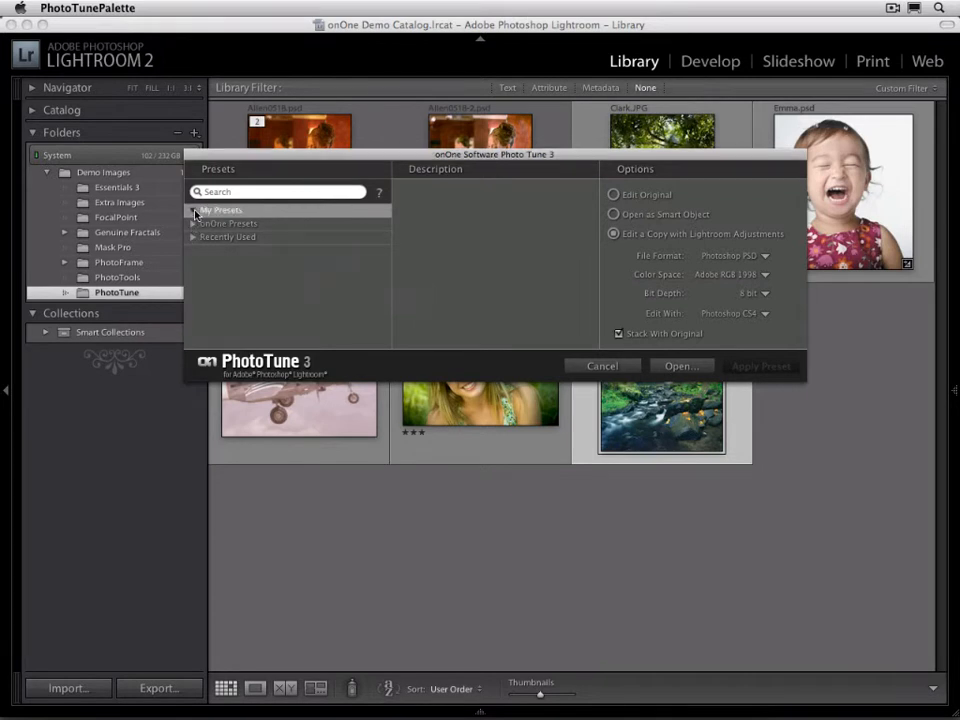
{"action": "left_click", "coordinate": [233, 225]}
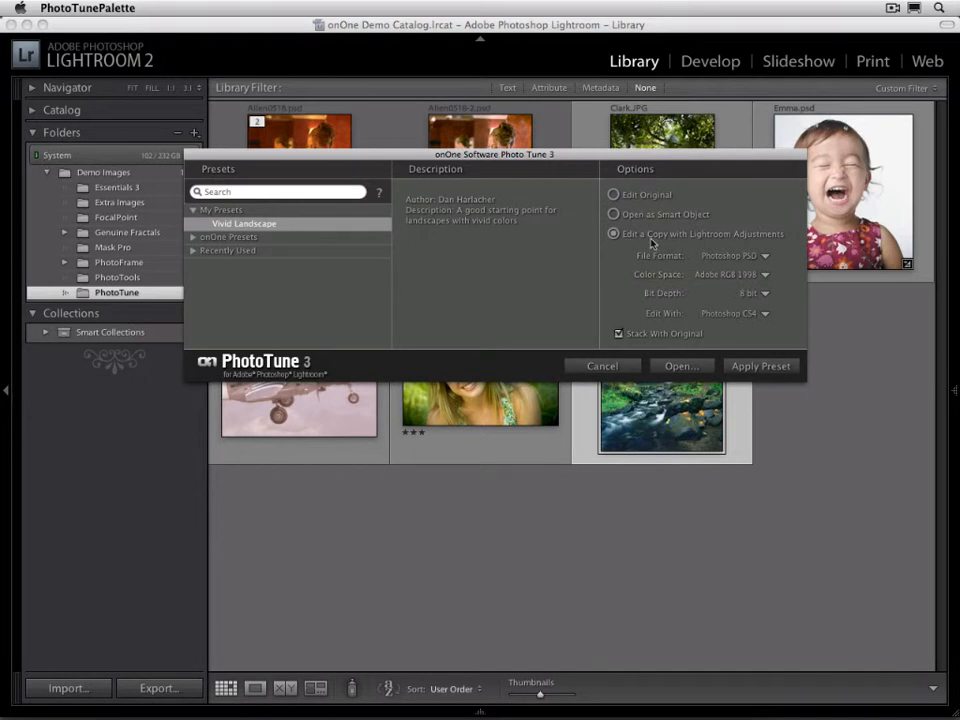
{"action": "left_click", "coordinate": [771, 367]}
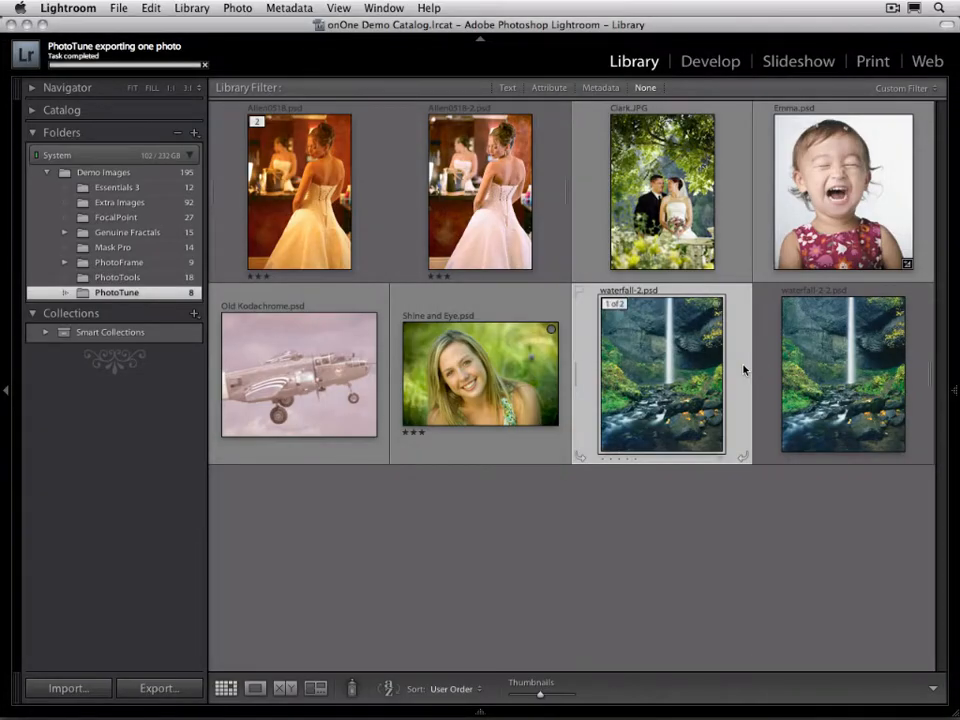
Examine the waterfall photo at full view and return to the thumbnail grid
{"action": "left_click", "coordinate": [823, 371]}
{"action": "double_click", "coordinate": [823, 371]}
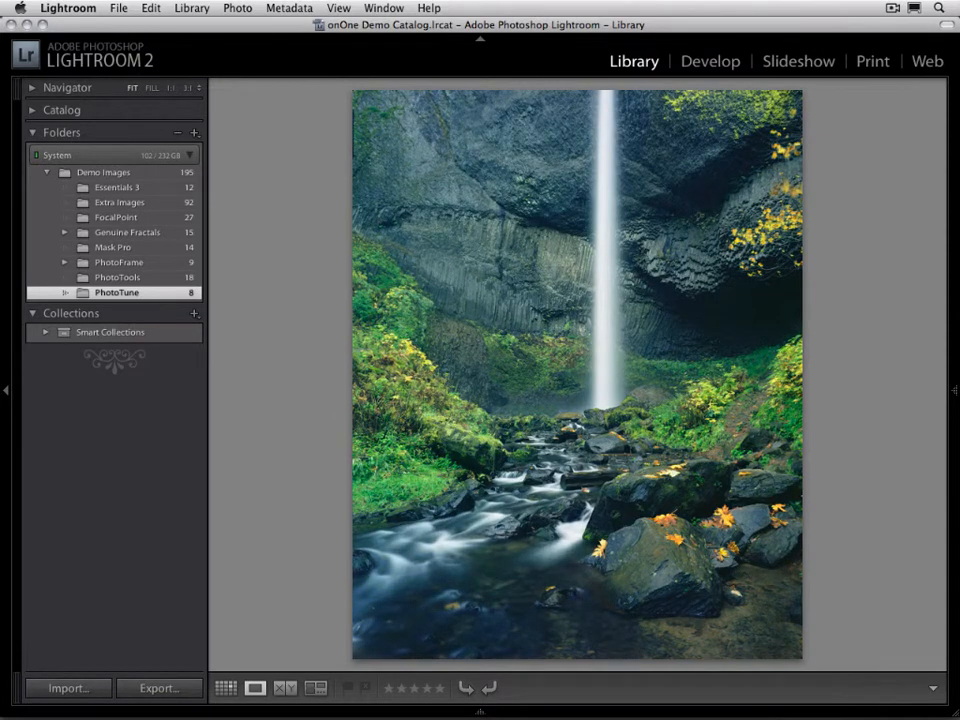
{"action": "key", "text": "g"}
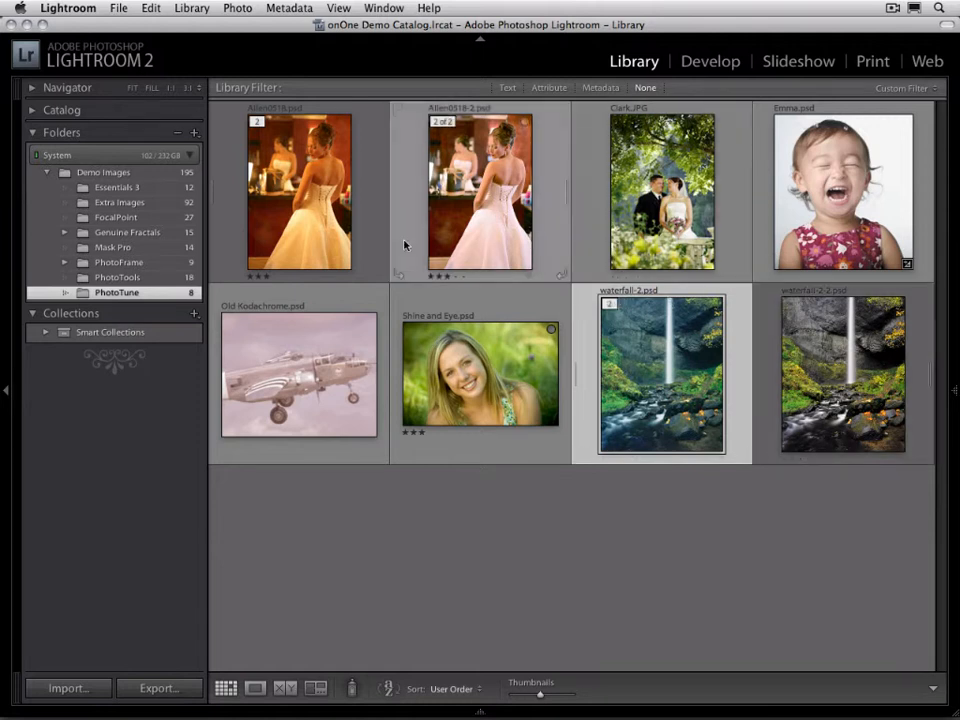
Select all photos in the PhotoTune folder and set up their export with onOne PhotoTune 3 as the destination
{"action": "left_click", "coordinate": [317, 220]}
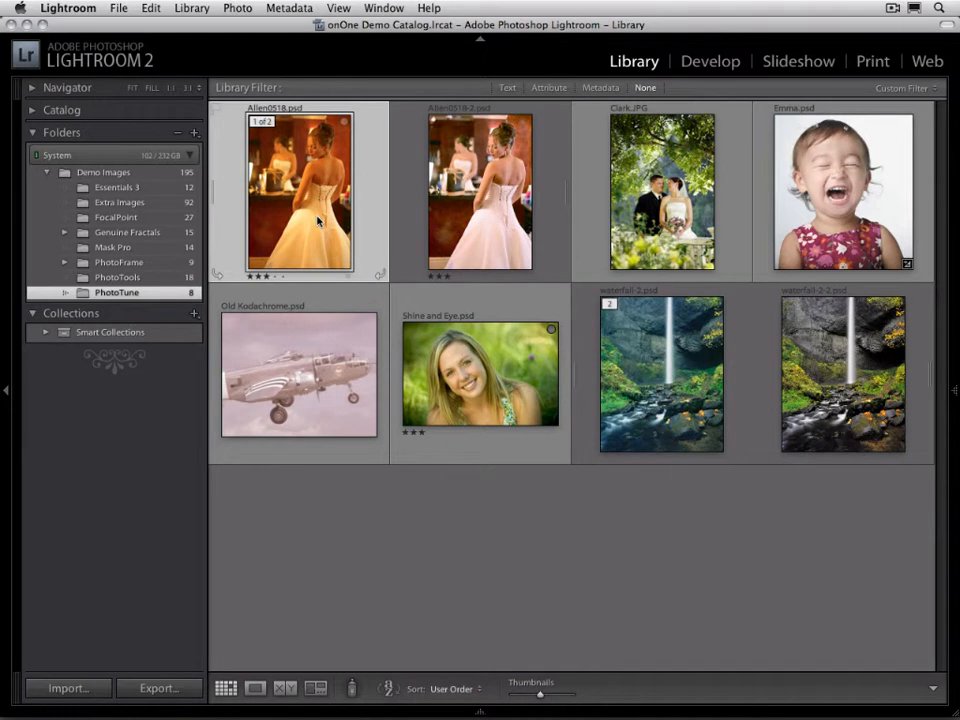
{"action": "key", "text": "super+a"}
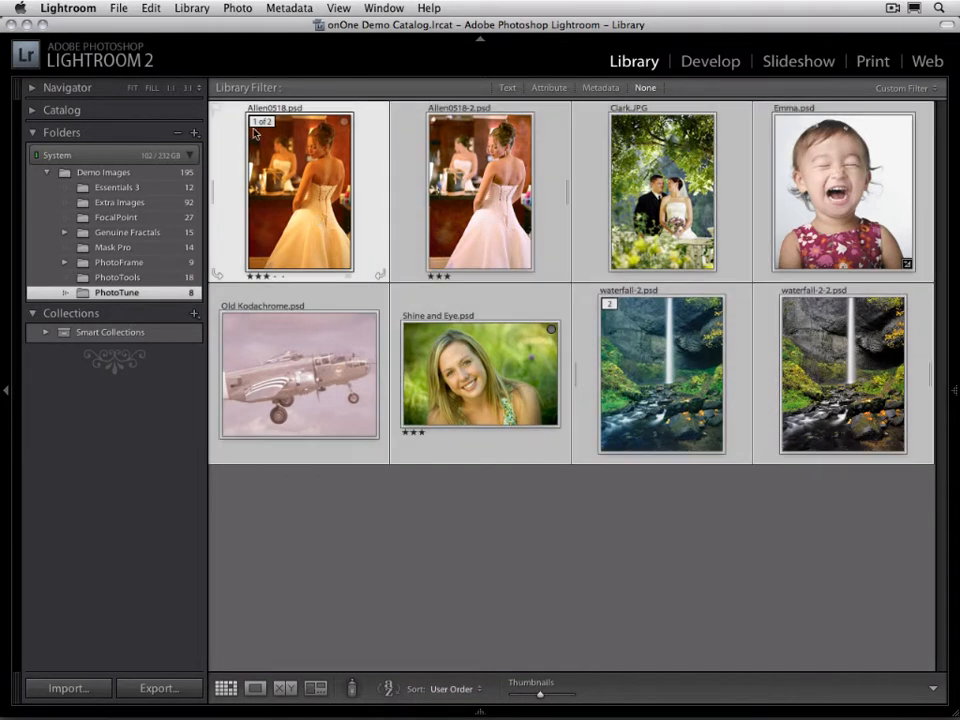
{"action": "left_click", "coordinate": [119, 8]}
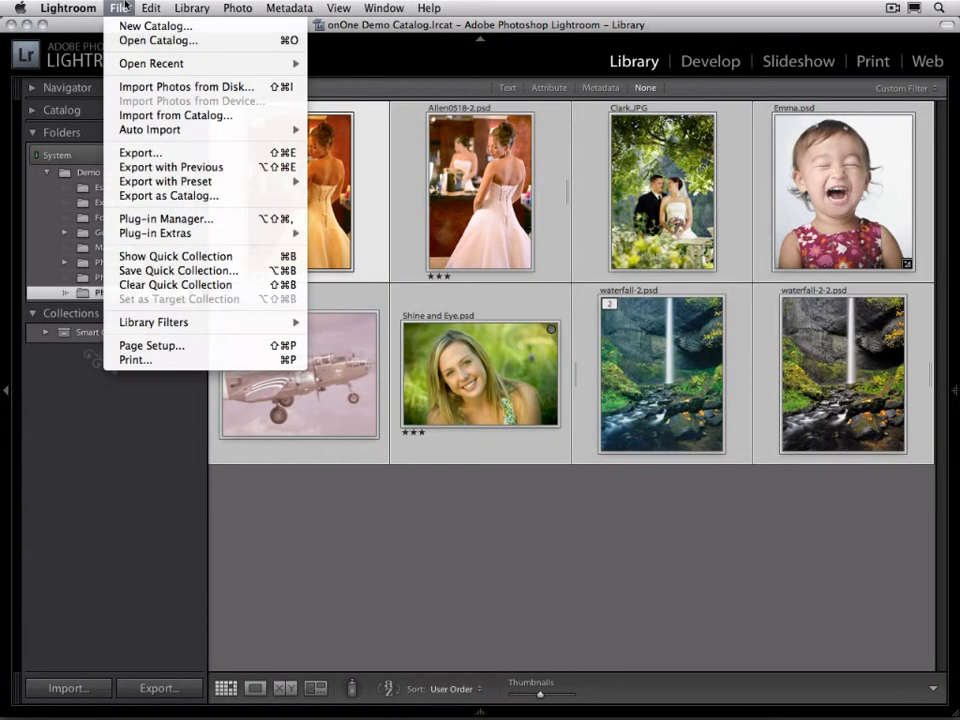
{"action": "left_click", "coordinate": [153, 152]}
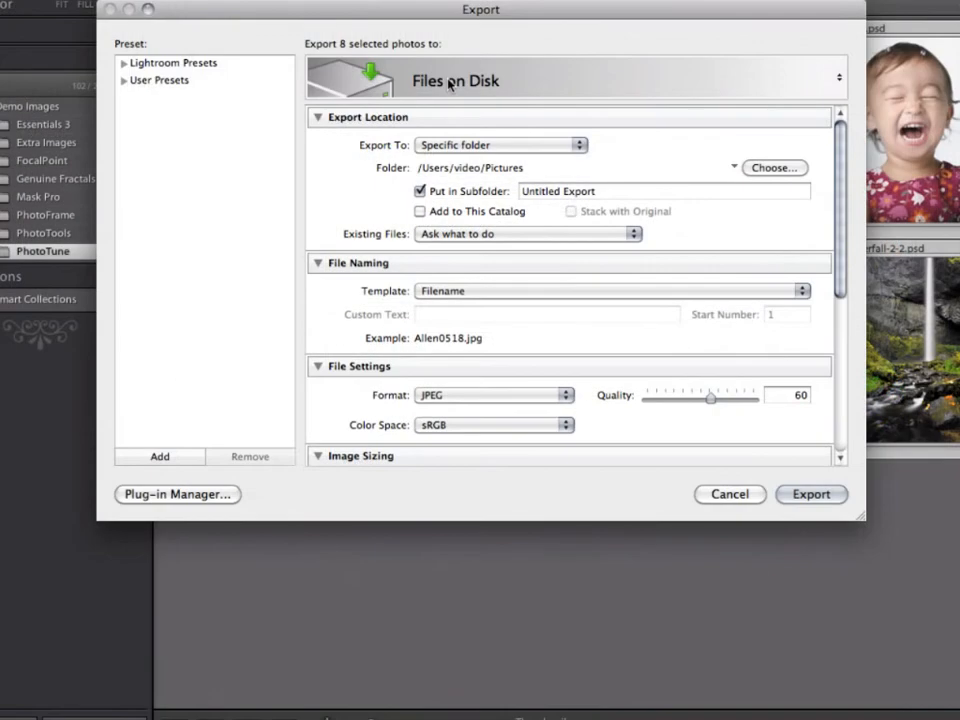
{"action": "left_click", "coordinate": [800, 88]}
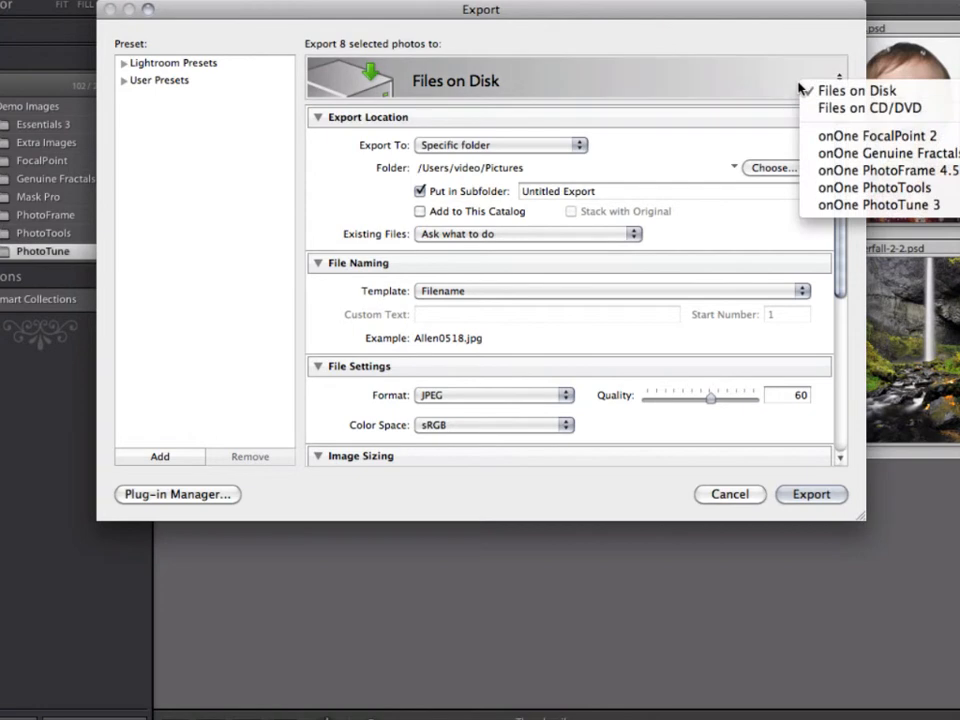
{"action": "left_click", "coordinate": [855, 204]}
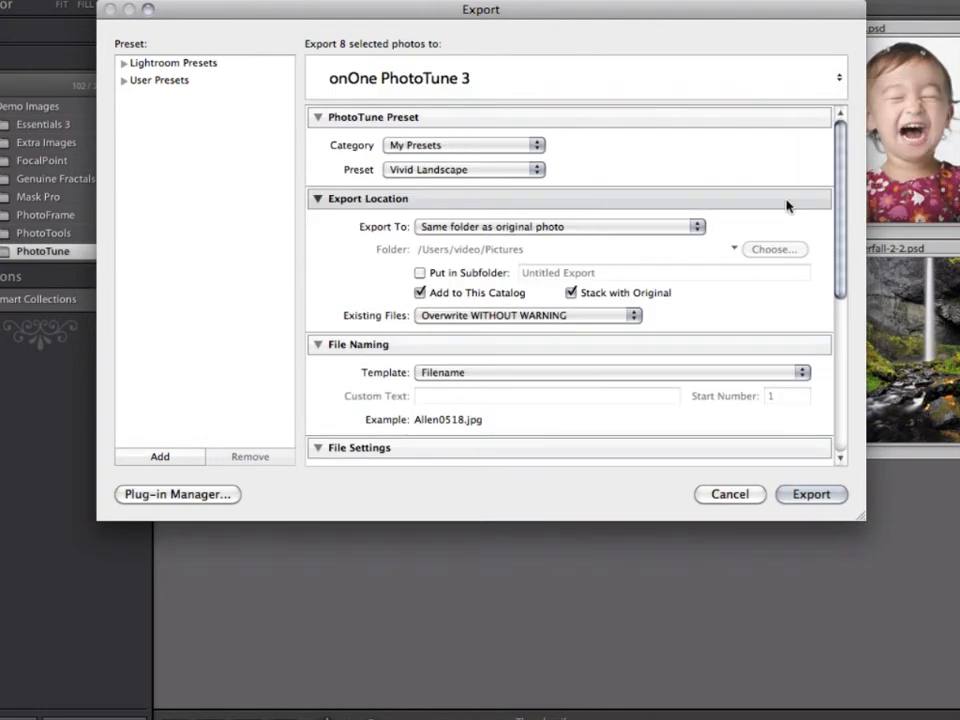
Choose the BW Landscape preset from the onOne Presets category for the batch export
{"action": "left_click", "coordinate": [410, 146]}
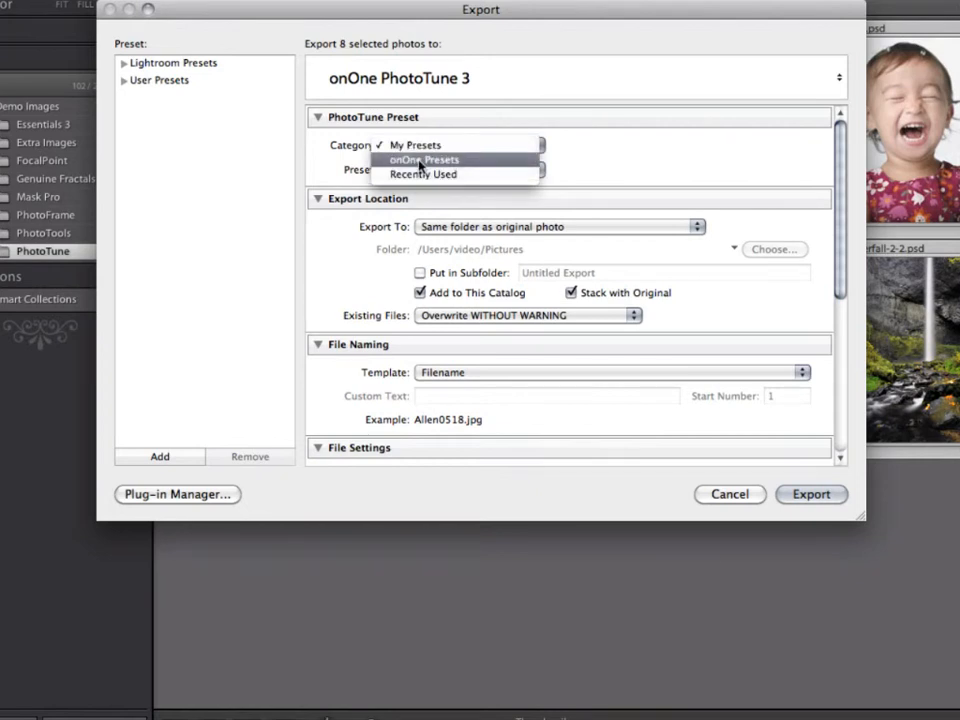
{"action": "left_click", "coordinate": [420, 162]}
{"action": "left_click", "coordinate": [441, 170]}
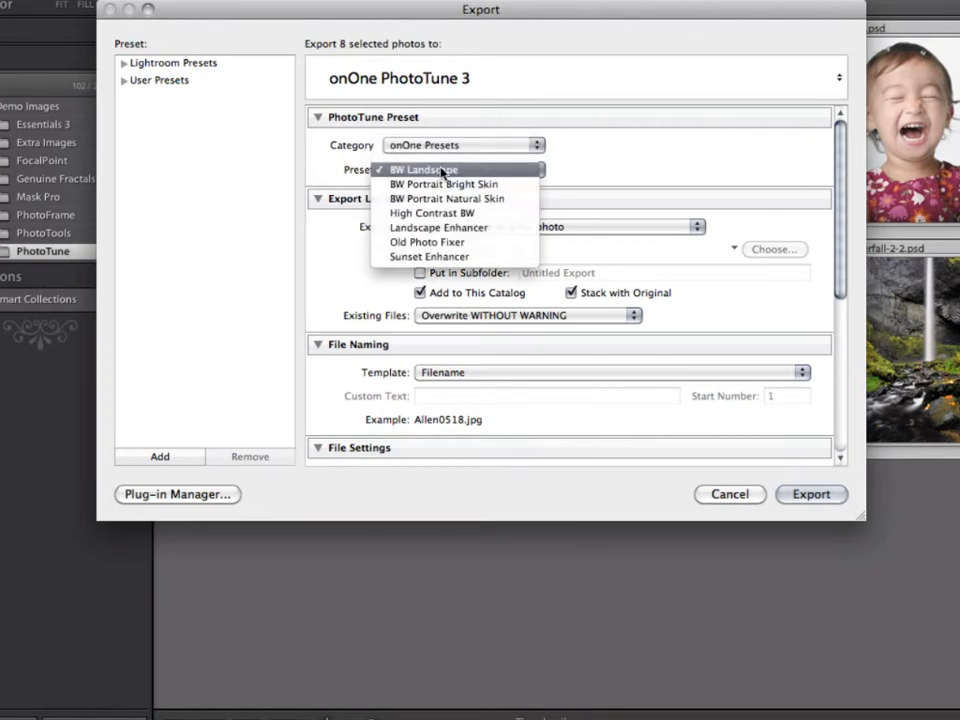
{"action": "left_click", "coordinate": [468, 171]}
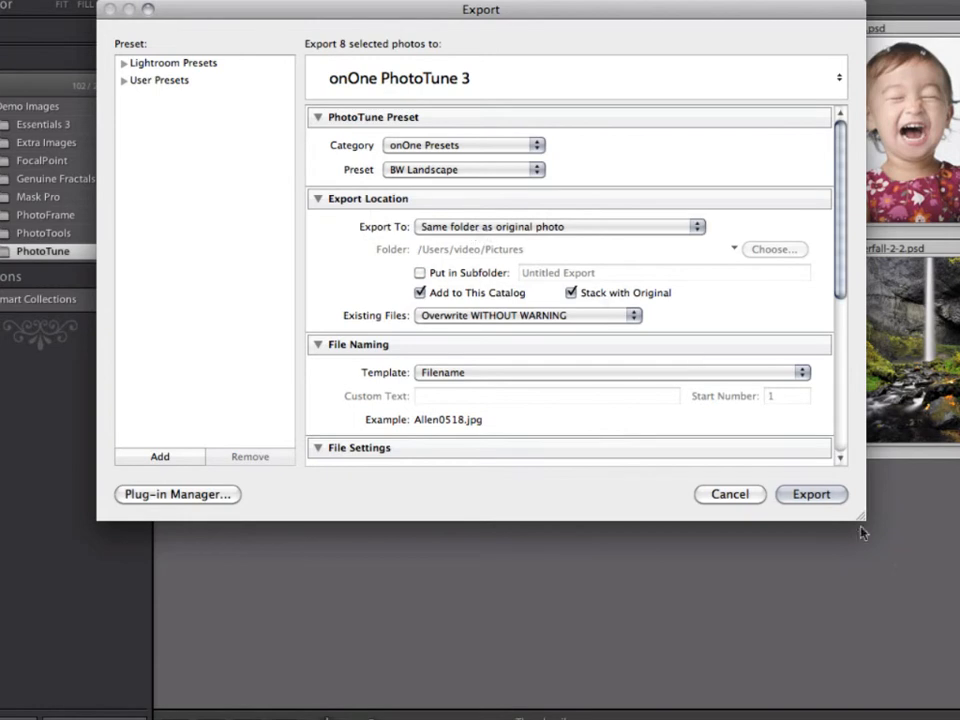
Enlarge the Export dialog and set the export location to a specific folder, the Desktop
{"action": "left_click_drag", "start_coordinate": [860, 523], "coordinate": [860, 718]}
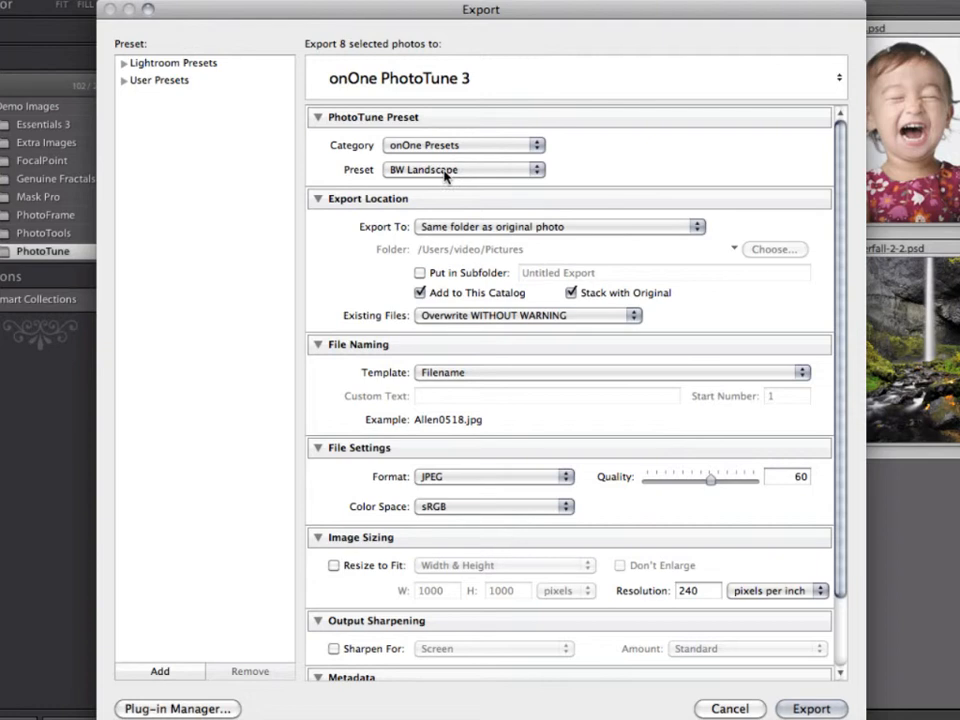
{"action": "left_click", "coordinate": [478, 226]}
{"action": "left_click", "coordinate": [472, 213]}
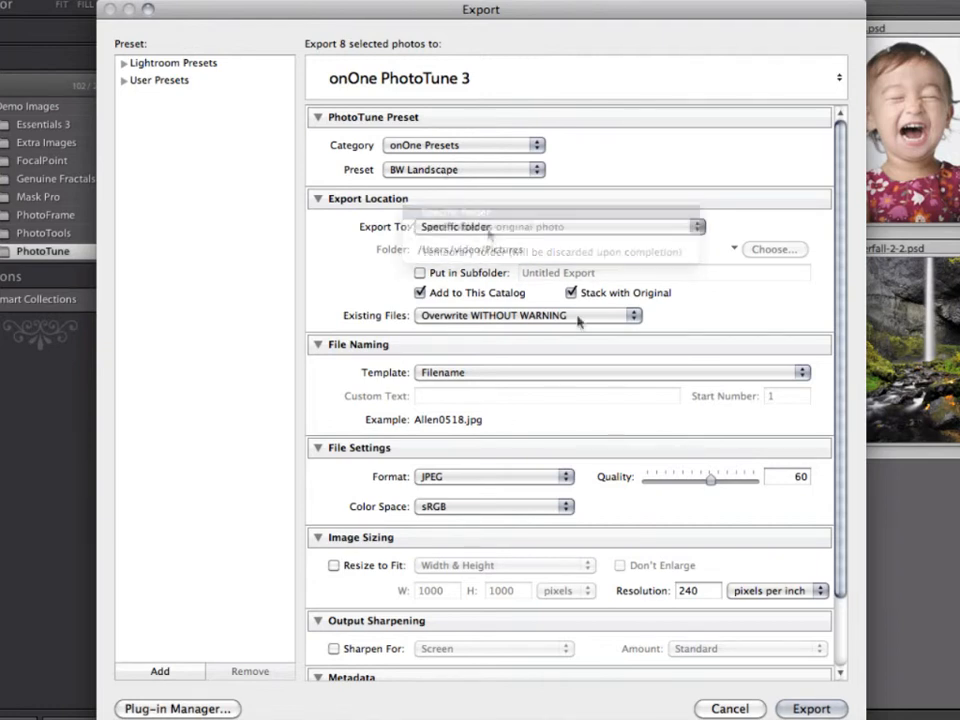
{"action": "left_click", "coordinate": [800, 249]}
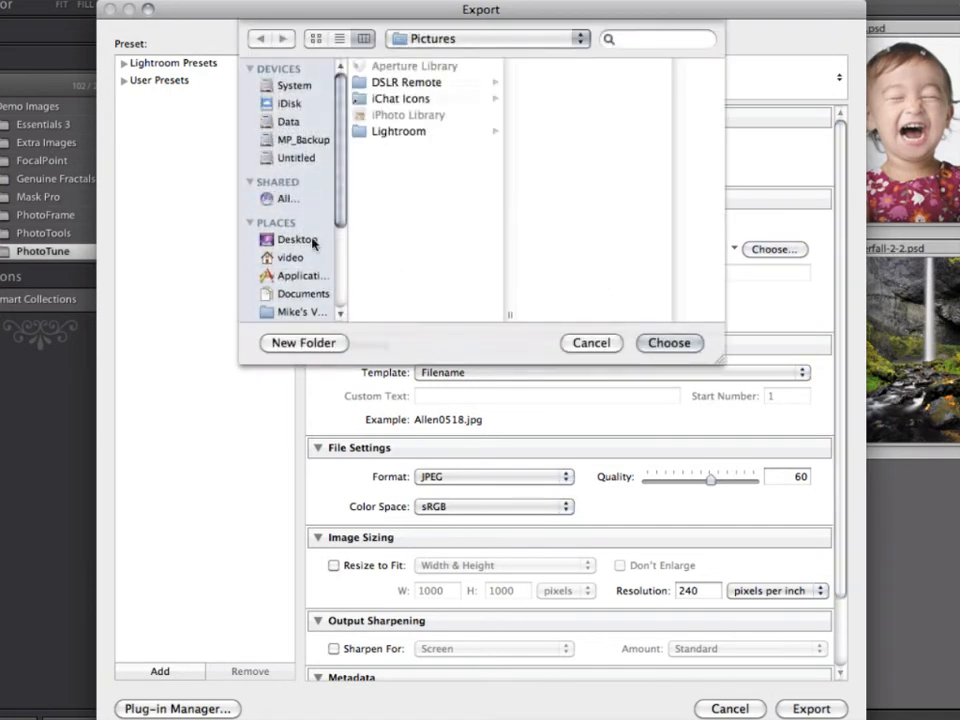
{"action": "left_click", "coordinate": [313, 242]}
{"action": "left_click", "coordinate": [670, 342]}
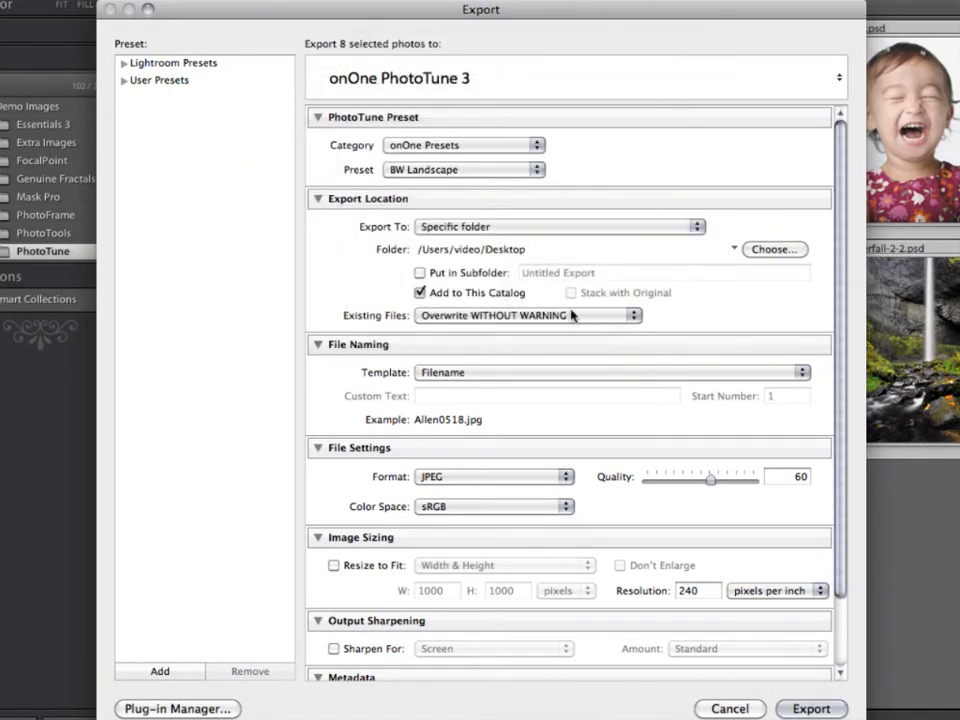
Put the exported photos in a subfolder named PhotoTune Export without adding them to the catalog
{"action": "left_click", "coordinate": [421, 273]}
{"action": "left_click_drag", "start_coordinate": [606, 273], "coordinate": [520, 273]}
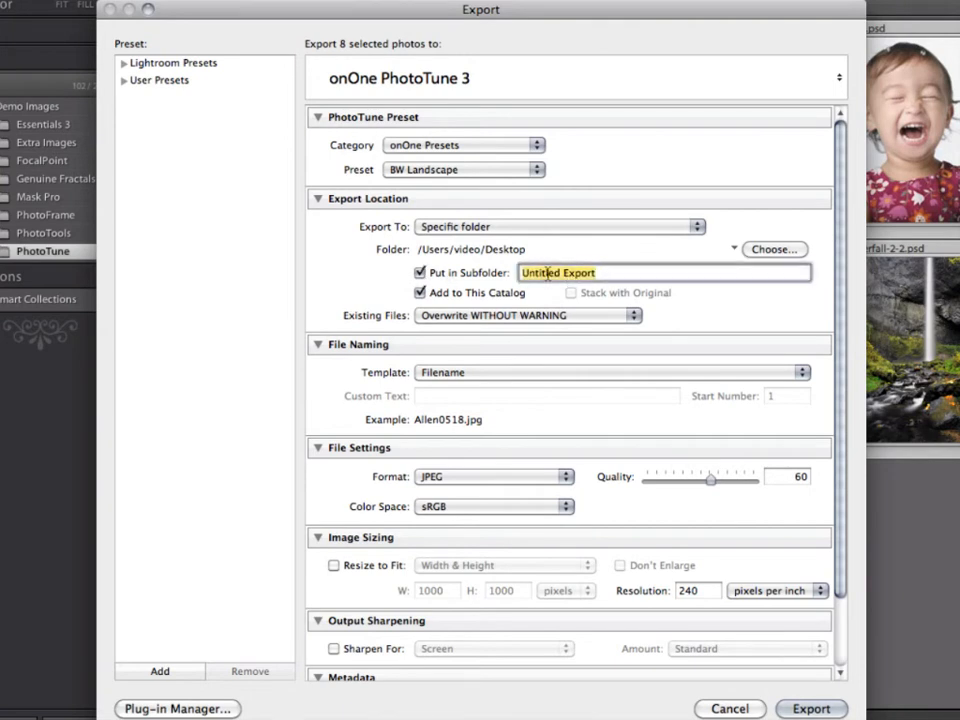
{"action": "type", "text": "Ph"}
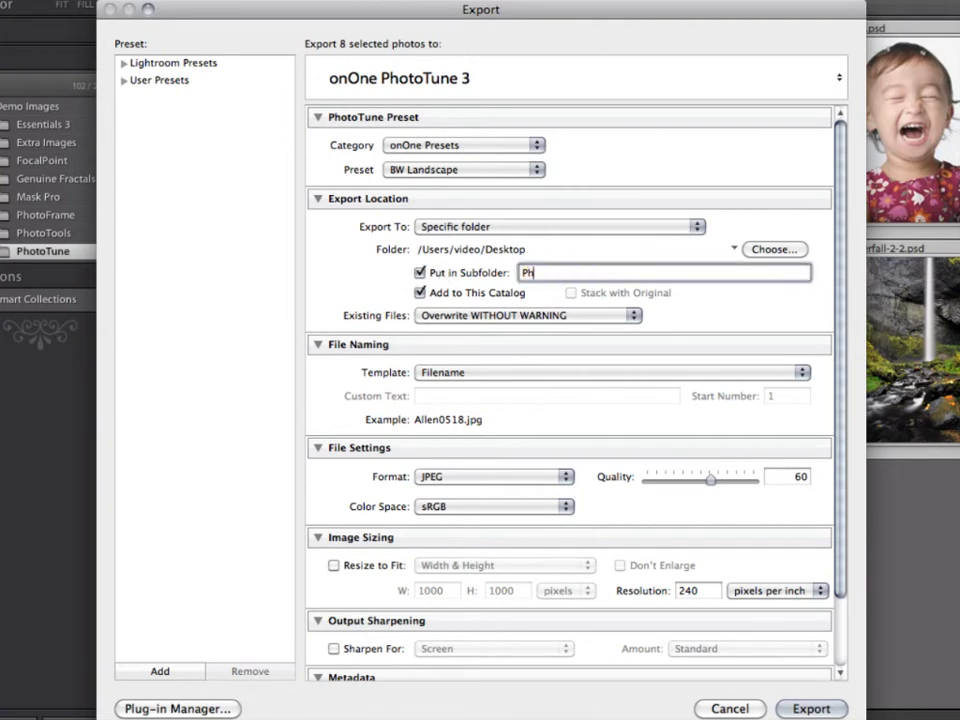
{"action": "type", "text": "otoTune Export"}
Set the file naming to the Custom Name – Sequence template with the custom text website
{"action": "left_click", "coordinate": [462, 376]}
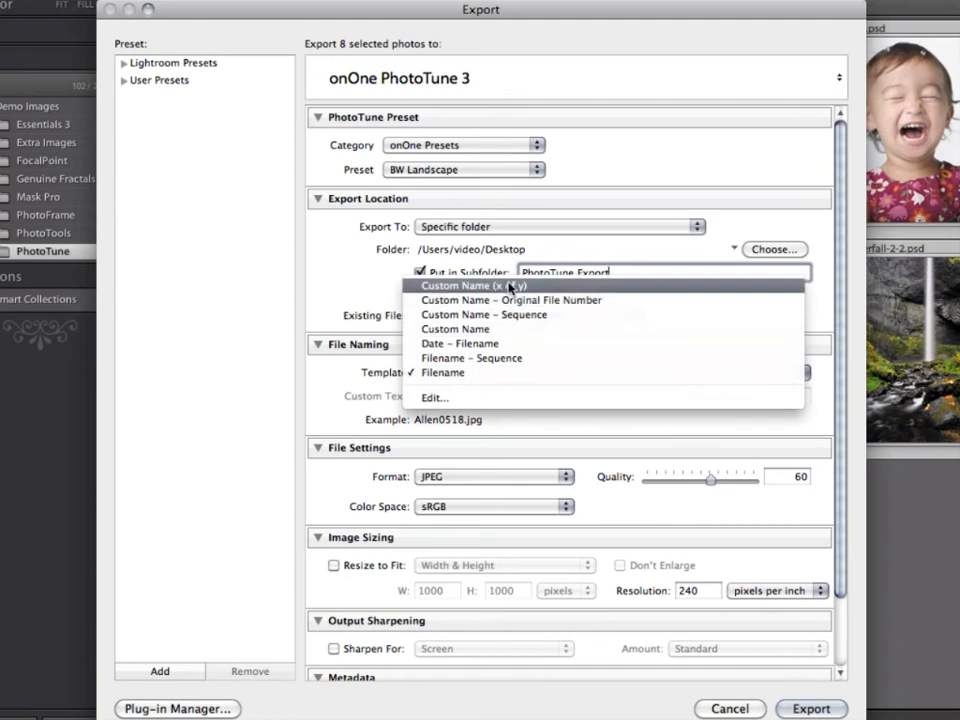
{"action": "left_click", "coordinate": [510, 287]}
{"action": "left_click", "coordinate": [473, 396]}
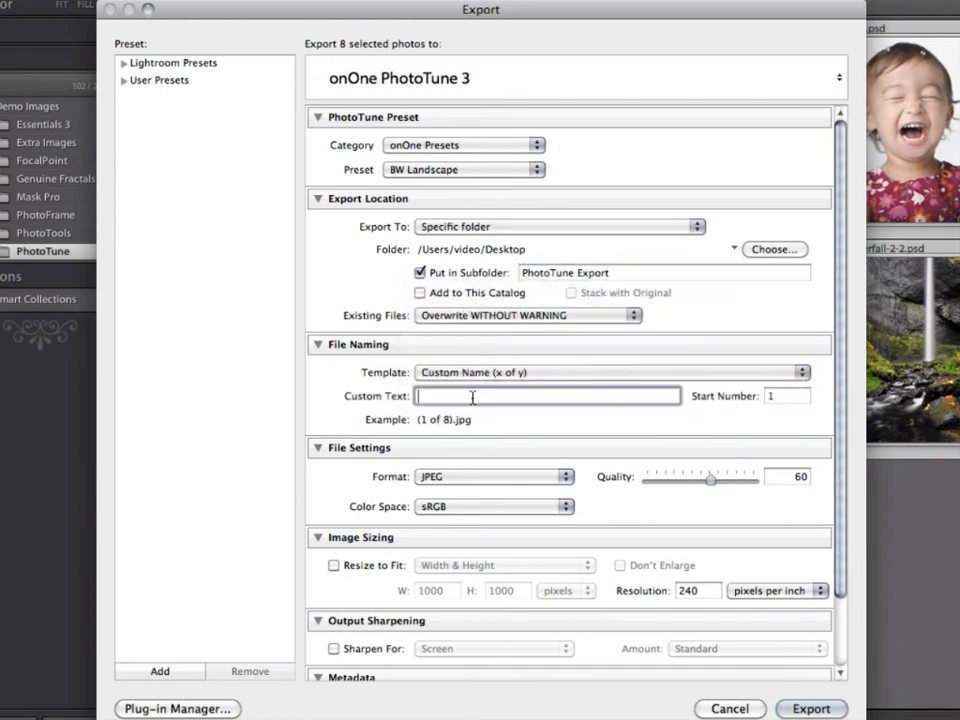
{"action": "type", "text": "website"}
{"action": "left_click", "coordinate": [624, 374]}
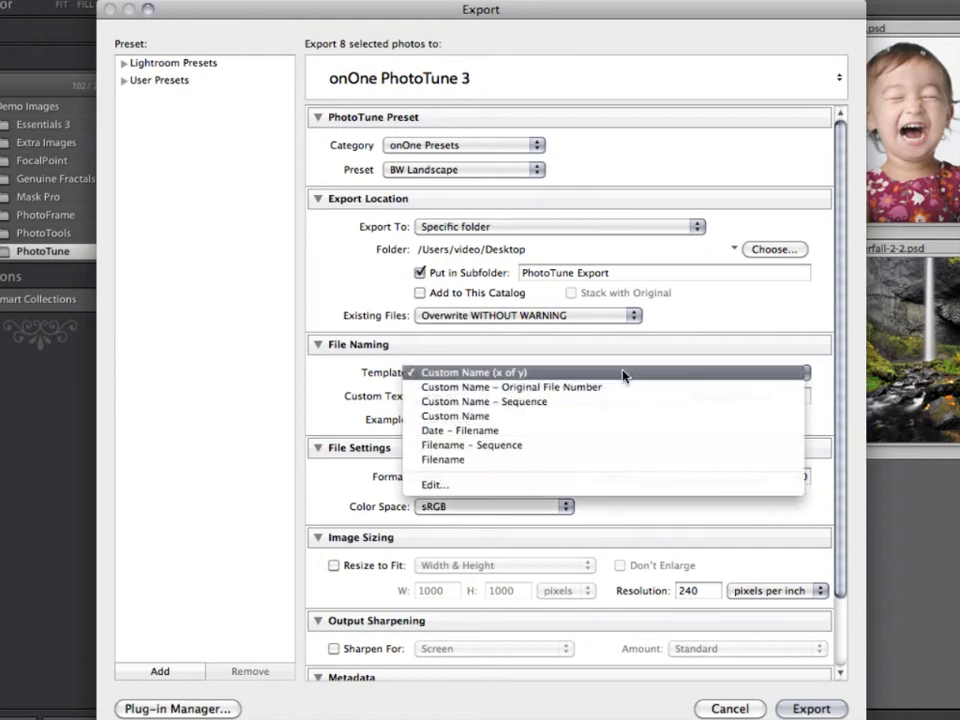
{"action": "left_click", "coordinate": [622, 402]}
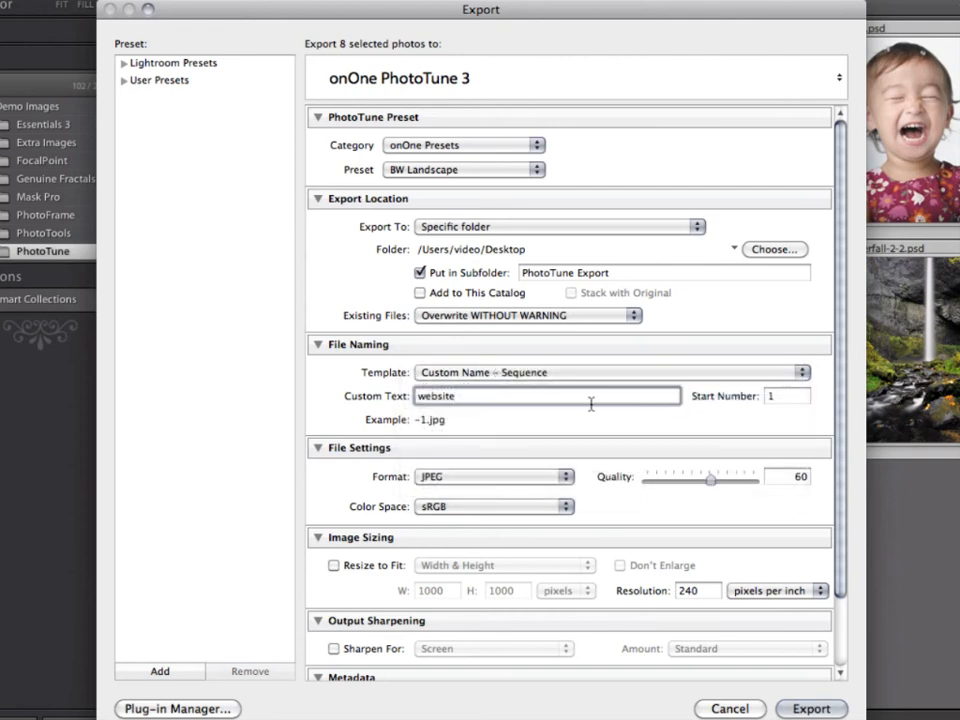
Keep sRGB as the color space and set the JPEG quality to 70
{"action": "left_click", "coordinate": [452, 508]}
{"action": "left_click", "coordinate": [480, 510]}
{"action": "left_click", "coordinate": [785, 476]}
{"action": "type", "text": "670"}
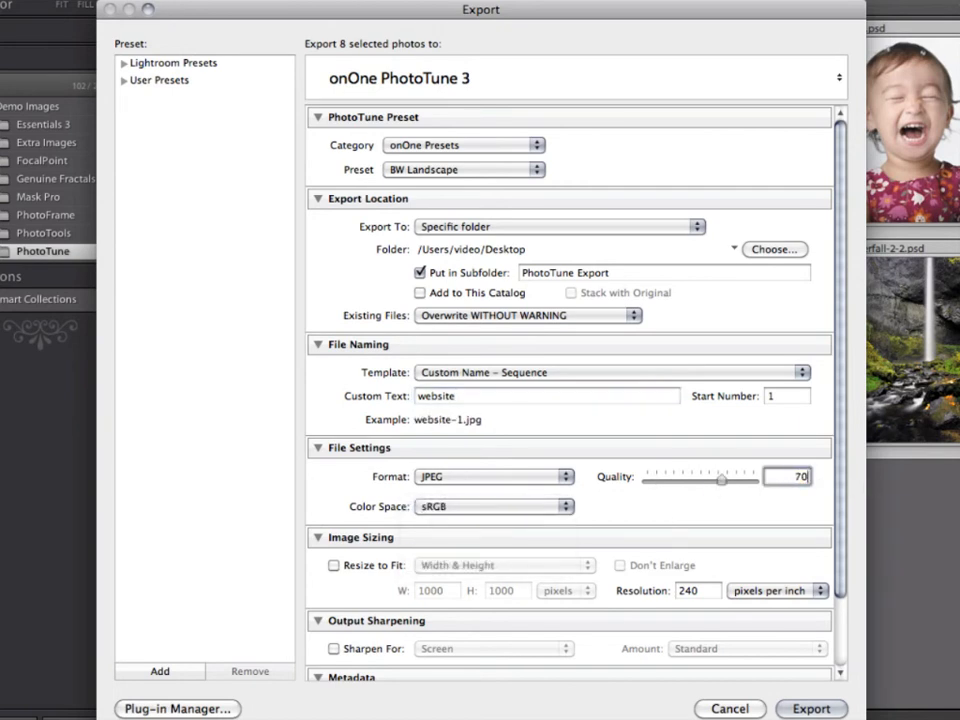
Resize the exported photos to fit 800 by 800 pixels at a resolution of 72 pixels per inch
{"action": "left_click", "coordinate": [368, 567]}
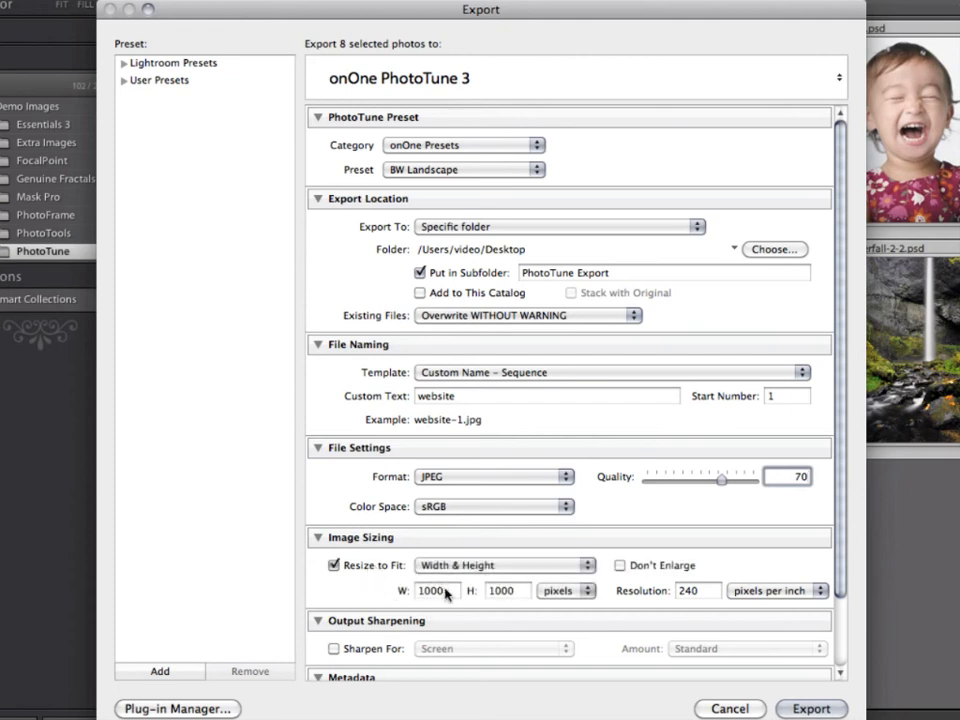
{"action": "left_click", "coordinate": [430, 590]}
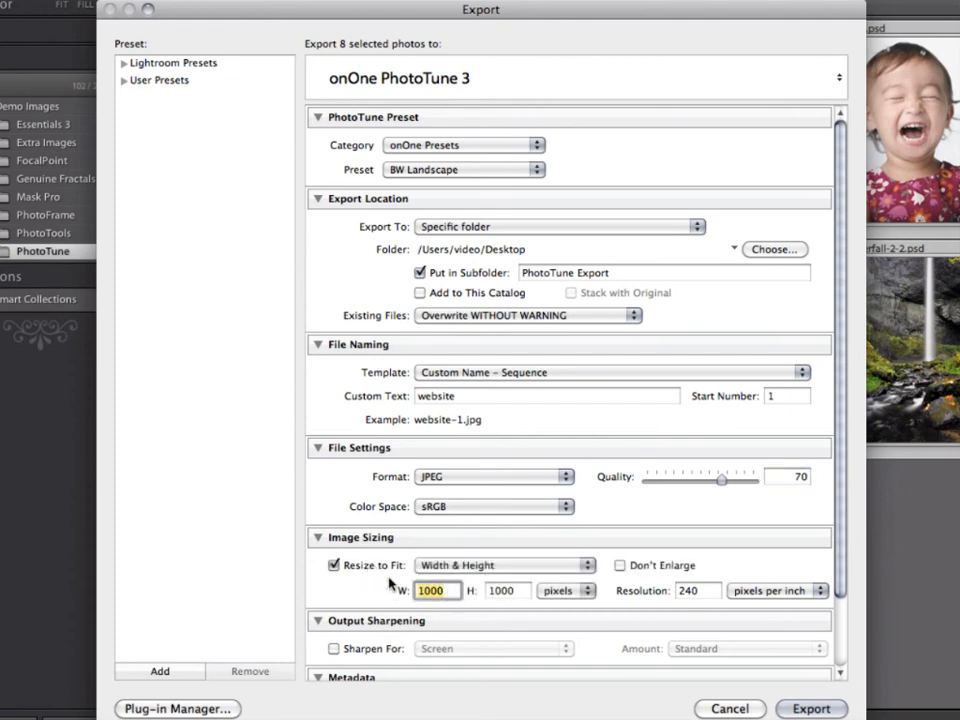
{"action": "type", "text": "800"}
{"action": "key", "text": "Tab"}
{"action": "type", "text": "800"}
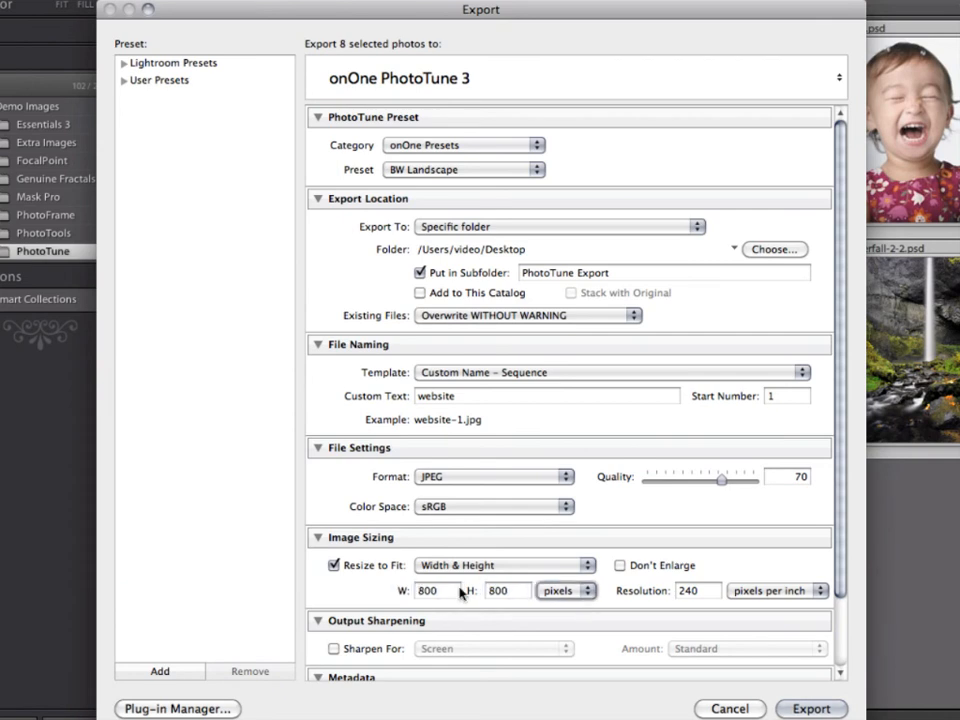
{"action": "key", "text": "Tab"}
{"action": "type", "text": "72"}
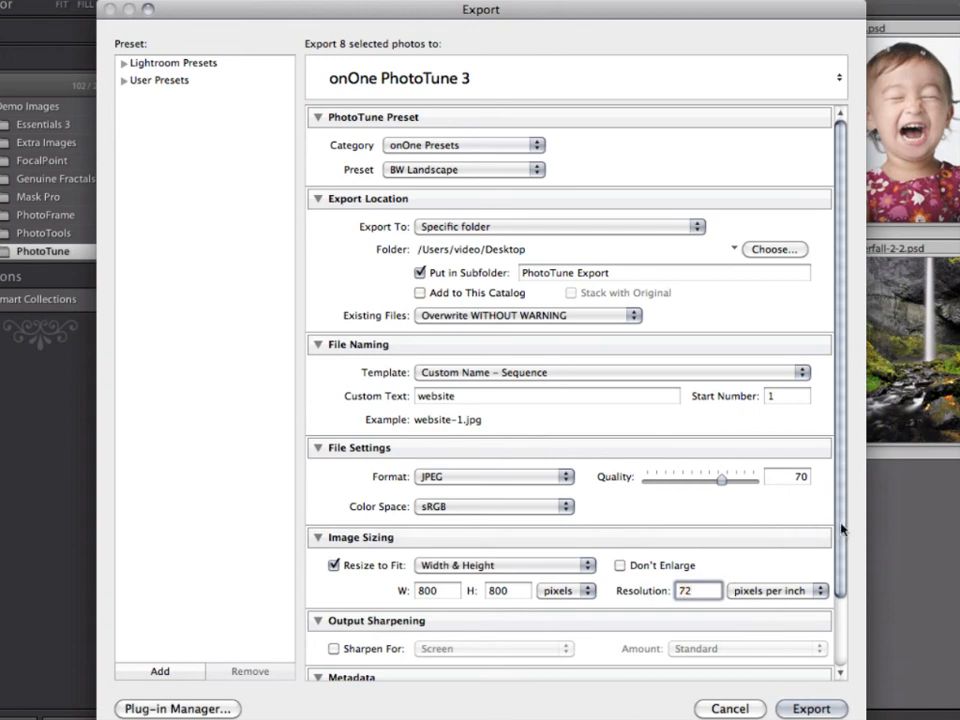
Enable output sharpening for Screen at the Standard amount and review the export settings from the beginning
{"action": "left_click_drag", "start_coordinate": [842, 527], "coordinate": [836, 615]}
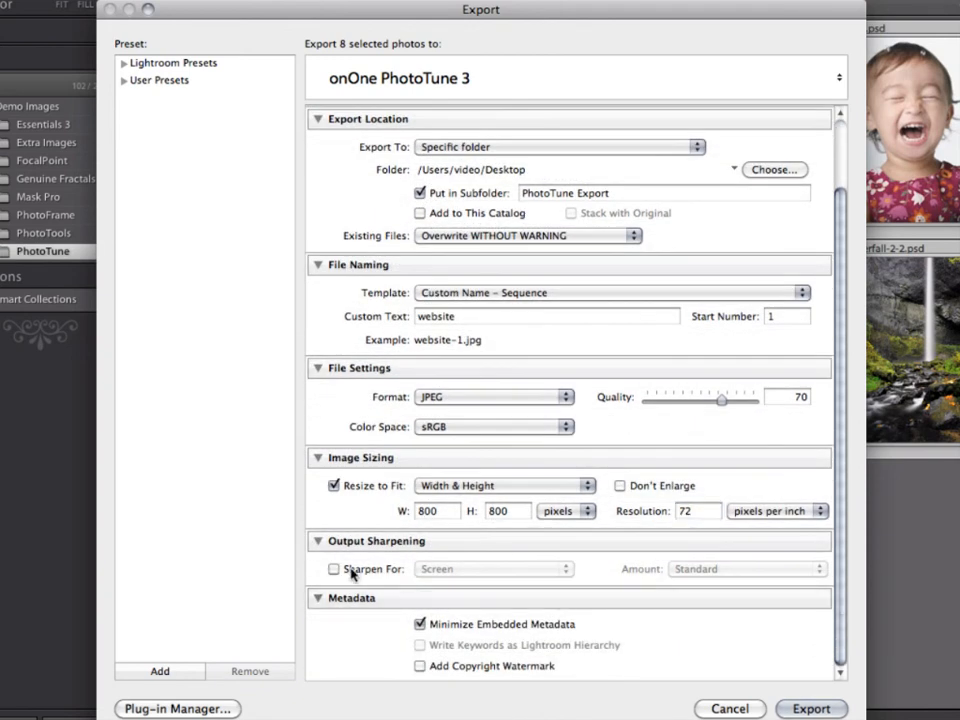
{"action": "left_click", "coordinate": [350, 568]}
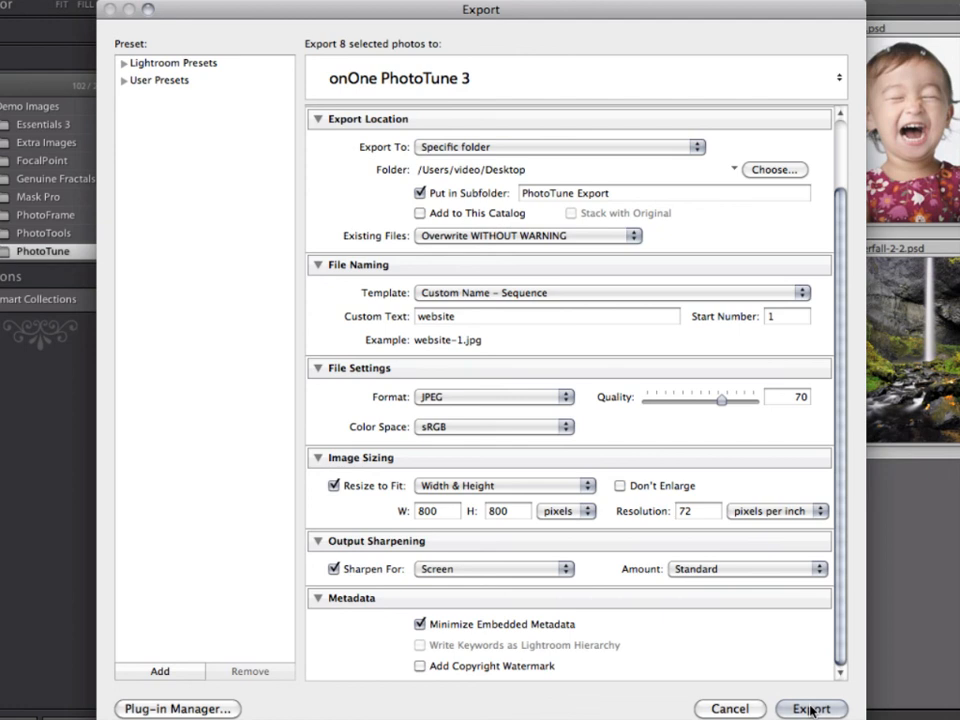
{"action": "scroll", "coordinate": [846, 560], "scroll_direction": "up", "scroll_amount": 3}
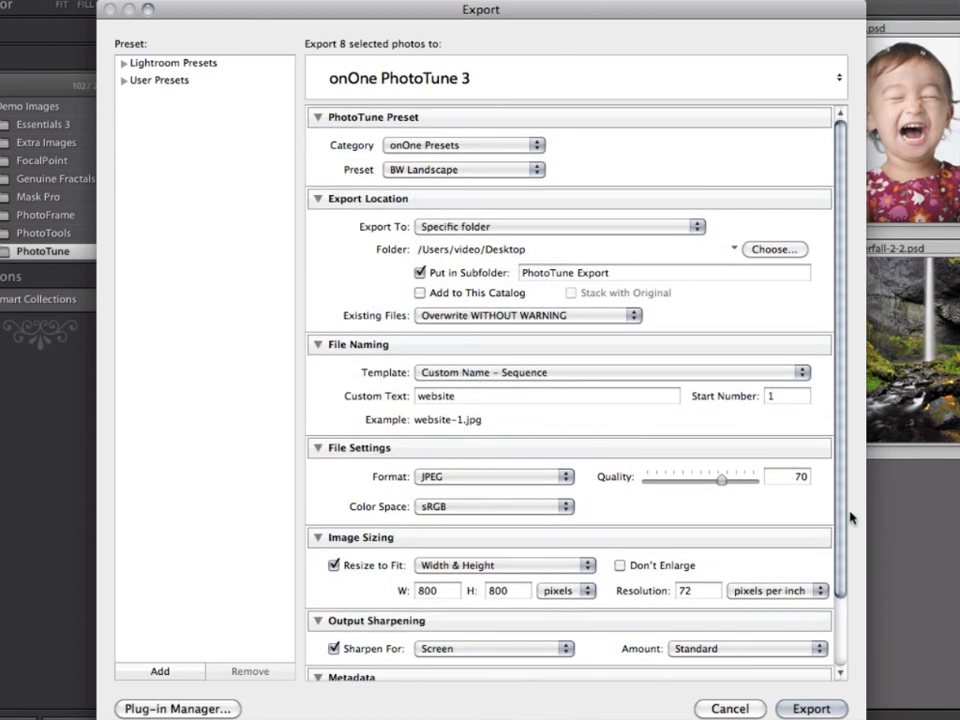